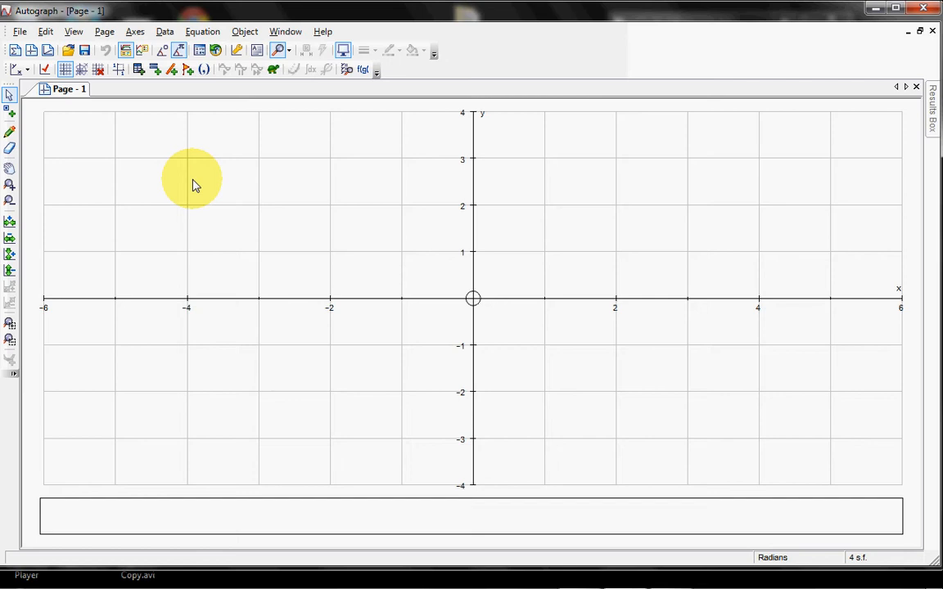
# Plot the absolute value graph y=abs(x+1) on the page.
pyautogui.press('Return')
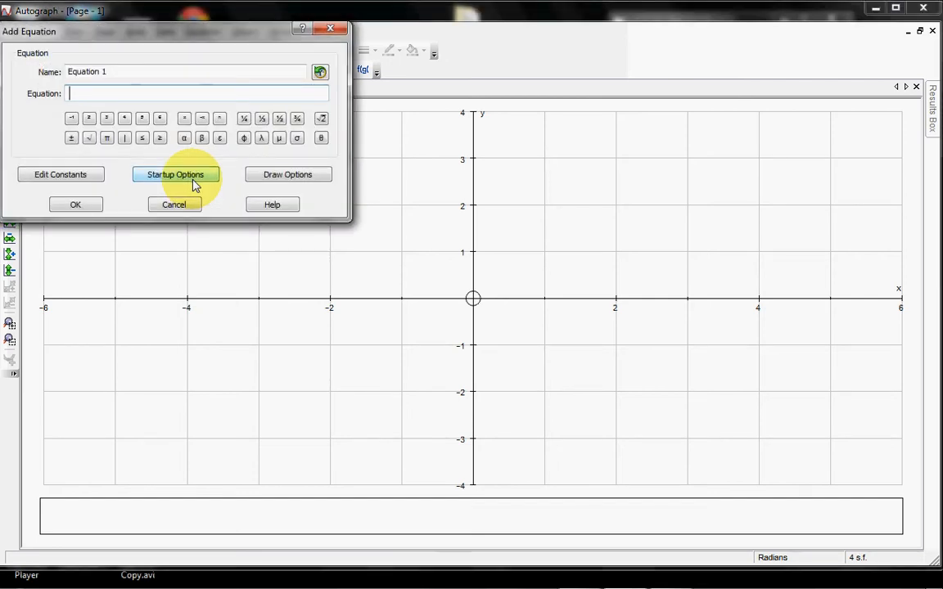
pyautogui.write('y=|x|')
pyautogui.press('BackSpace')
pyautogui.press('BackSpace')
pyautogui.press('BackSpace')
pyautogui.write('abs(x+1')
pyautogui.press('Return')
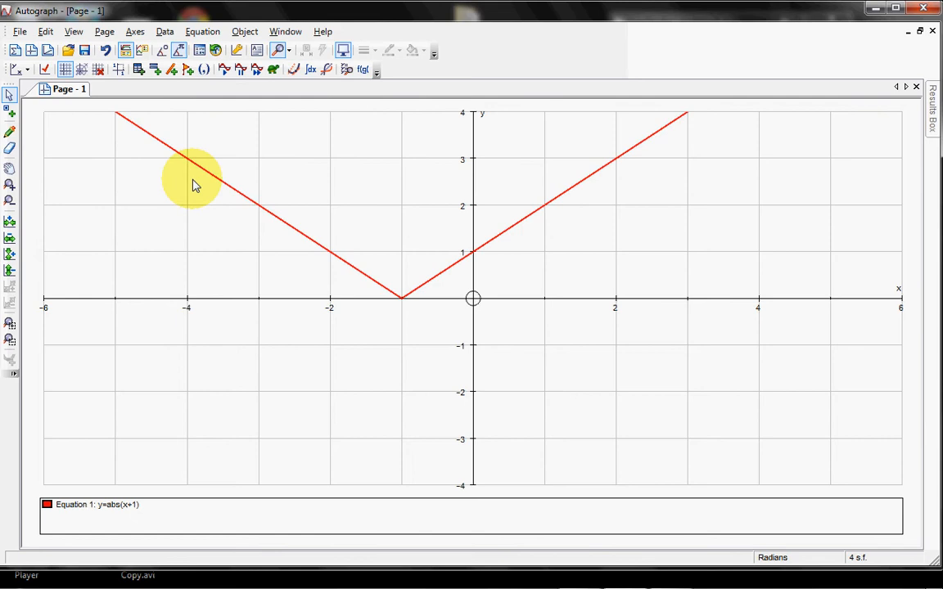
# Add the straight line y=-x+2 as a second equation on the same axes.
pyautogui.press('Return')
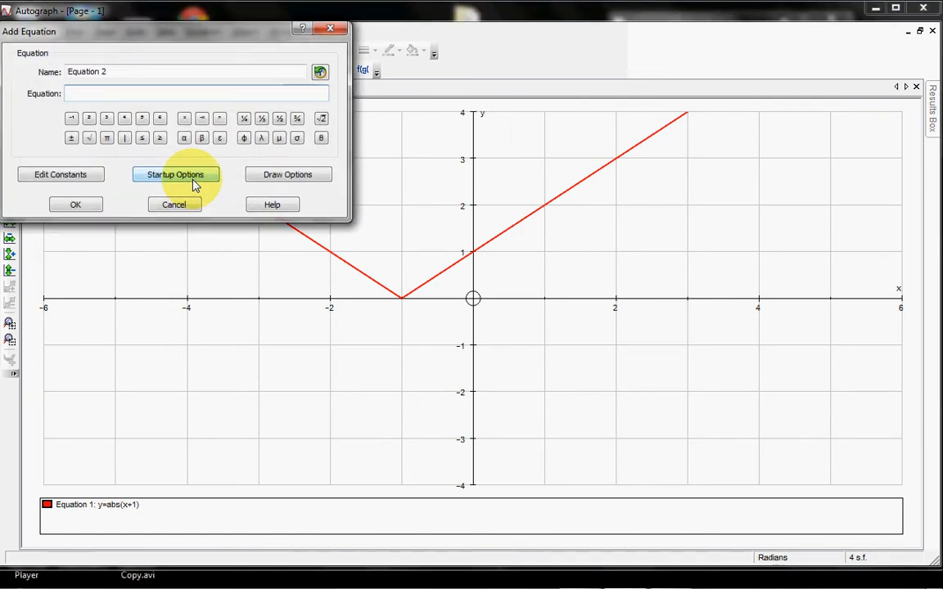
pyautogui.write('y')
pyautogui.write('-x+2')
pyautogui.press('Return')
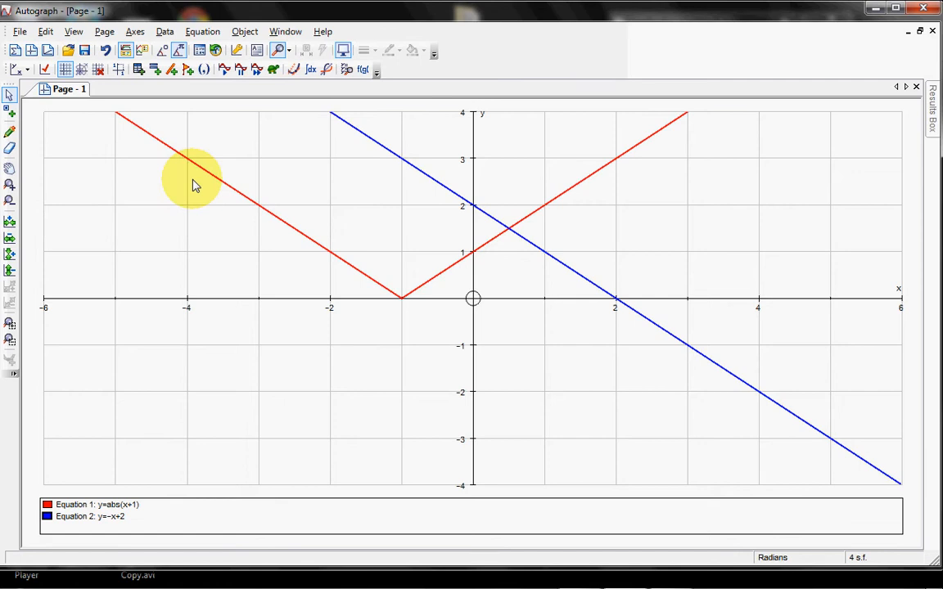
# Solve f(x)=g(x) for the absolute value graph and the line to mark their intersection.
pyautogui.click(237, 199)
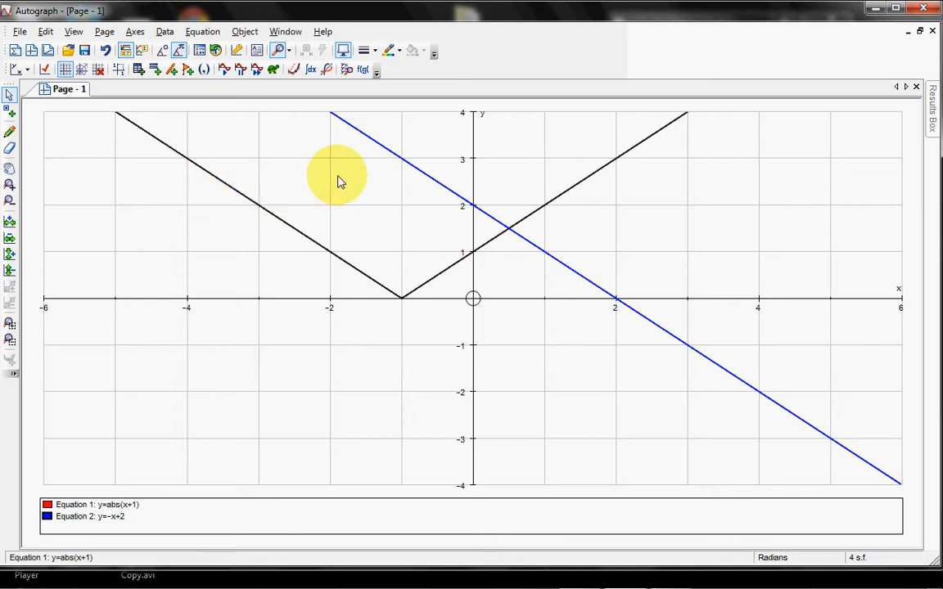
pyautogui.keyDown('shift'); pyautogui.click(380, 153); pyautogui.keyUp('shift')
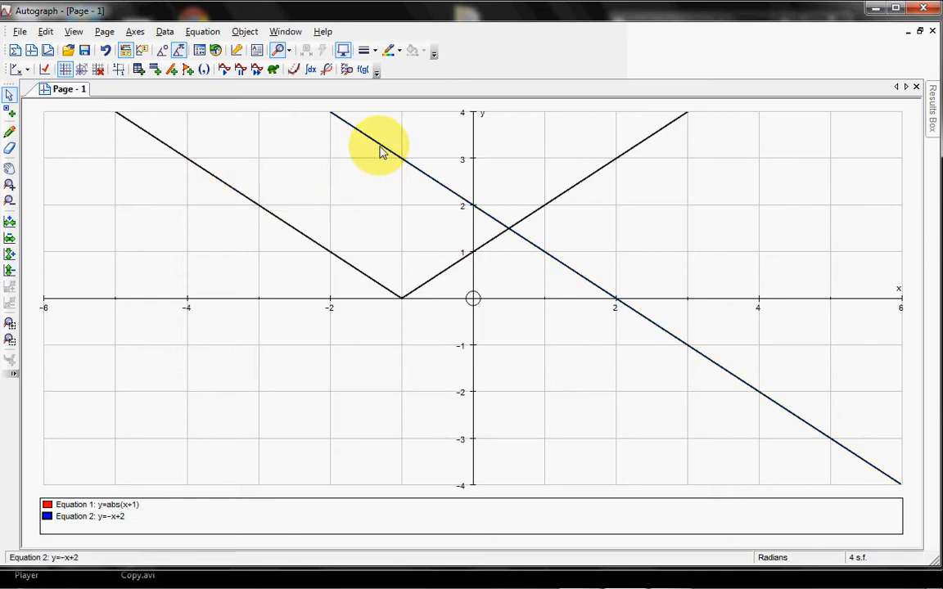
pyautogui.rightClick(381, 152)
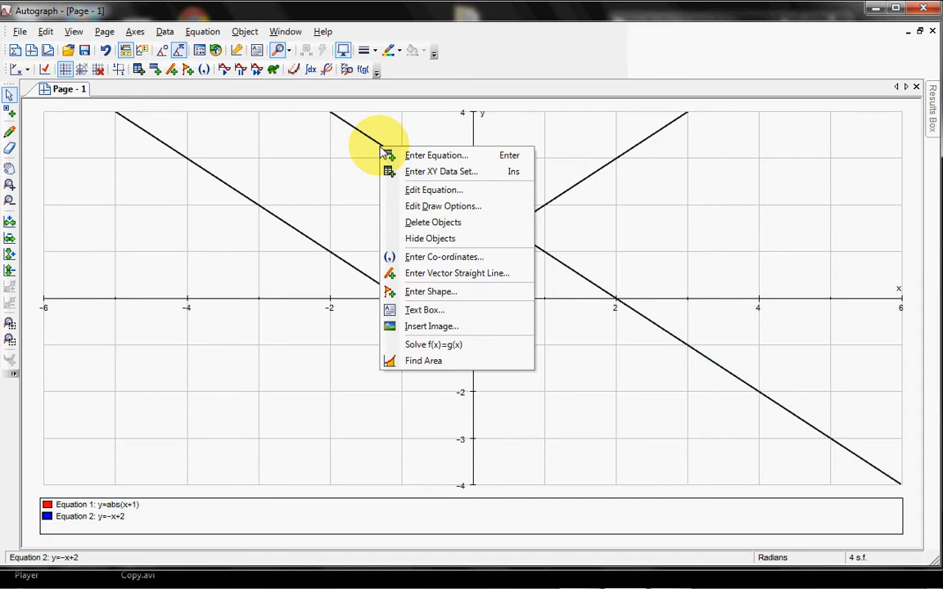
pyautogui.click(478, 347)
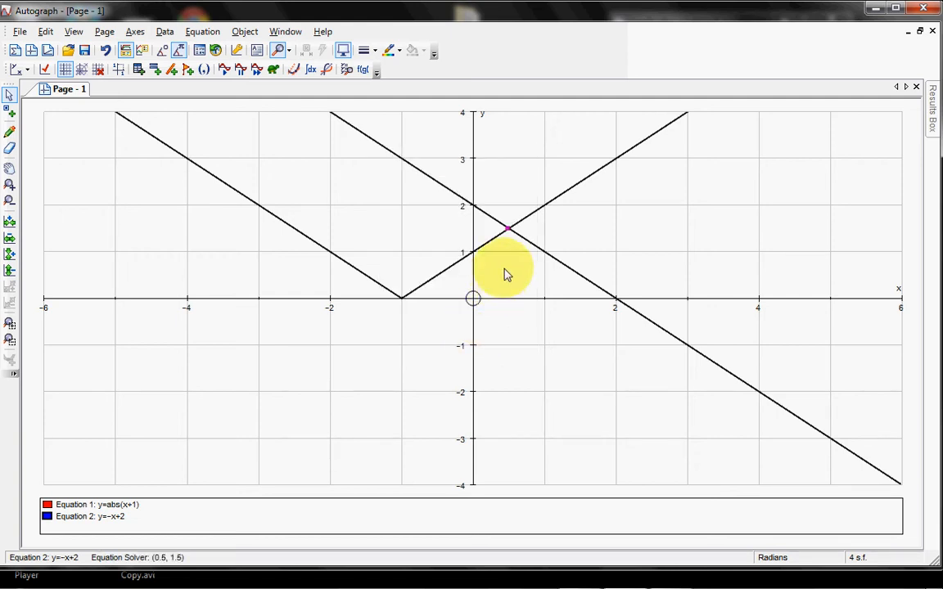
# Label the intersection point with an Equation Solver text box and place it just to the right of the point.
pyautogui.click(508, 213)
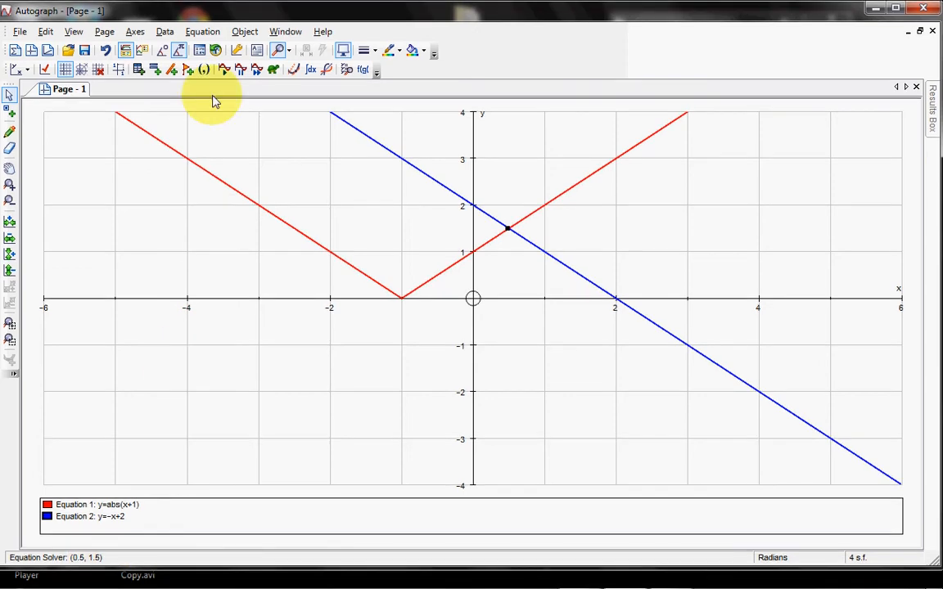
pyautogui.click(256, 51)
pyautogui.press('Return')
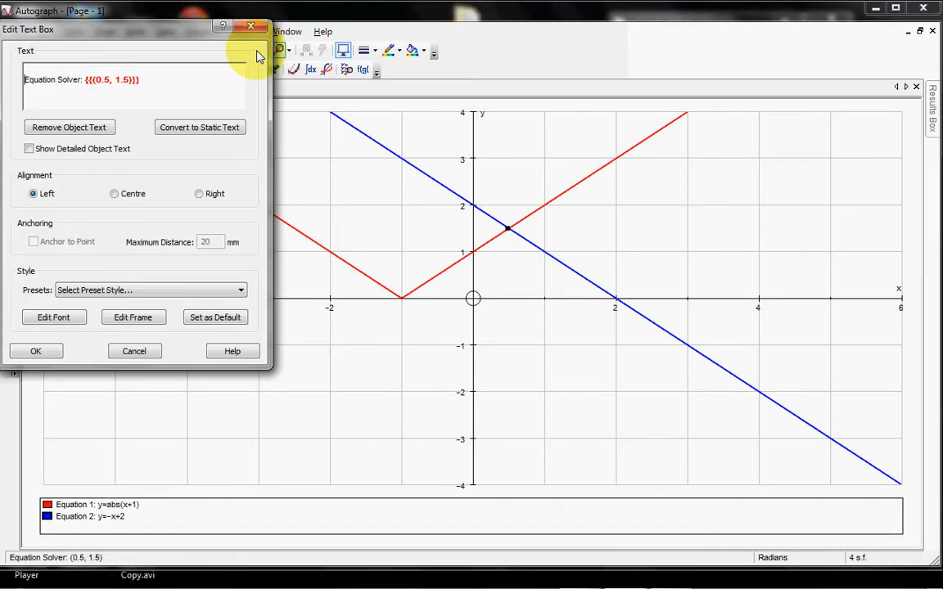
pyautogui.press('BackSpace')
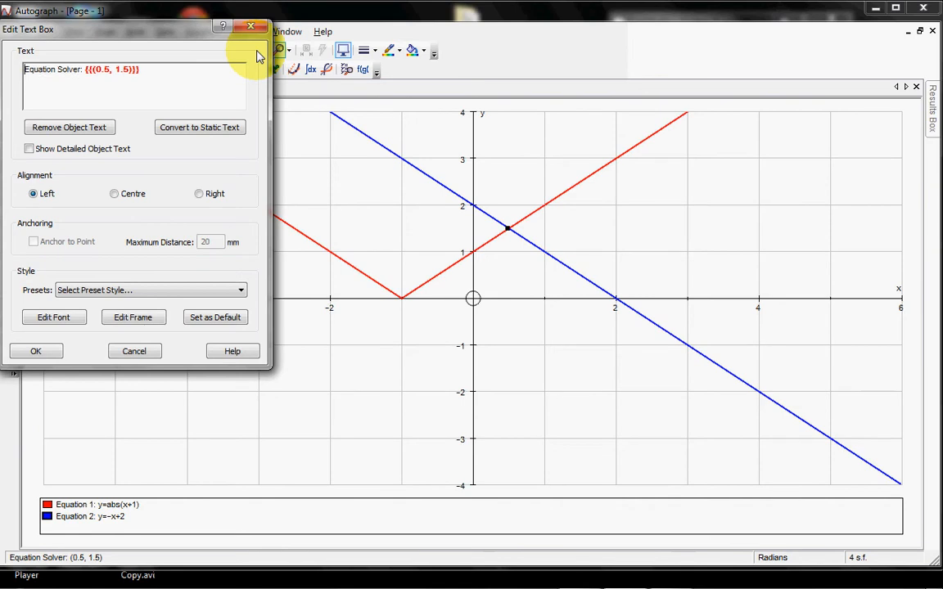
pyautogui.click(18, 355)
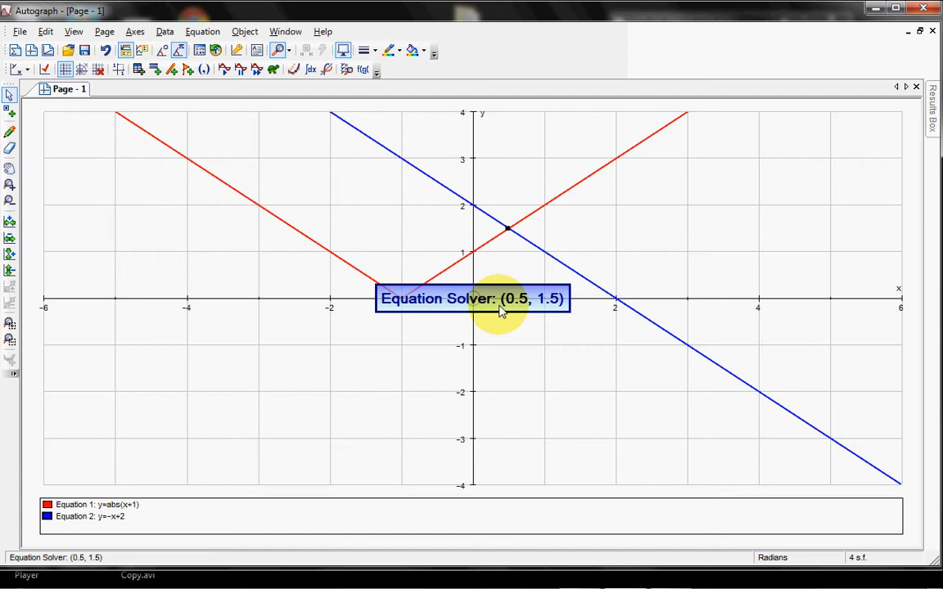
pyautogui.moveTo(501, 310); pyautogui.dragTo(679, 237)
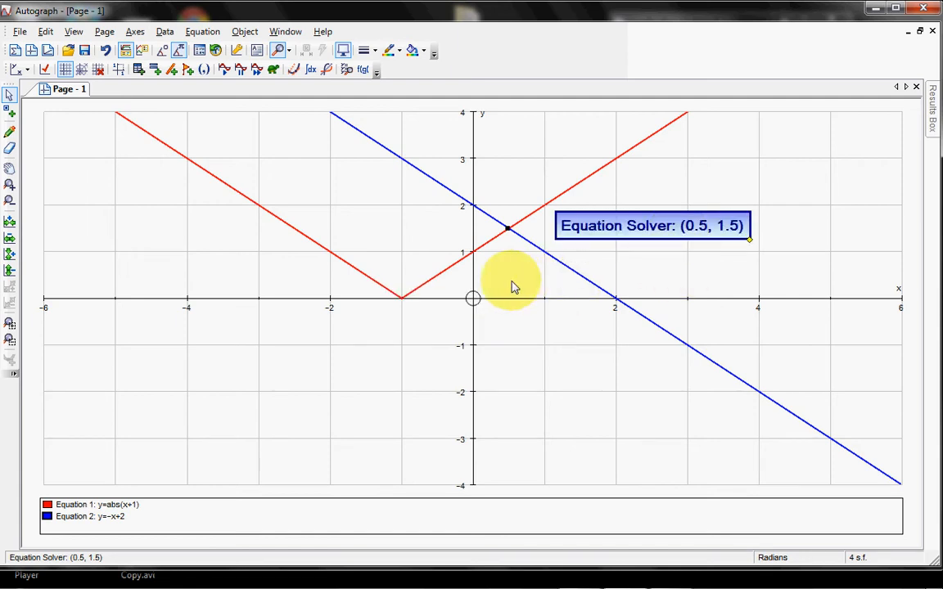
# Place a point on the absolute value graph at about (-3.5, 2.5) and draw a vertical line through it.
pyautogui.click(10, 112)
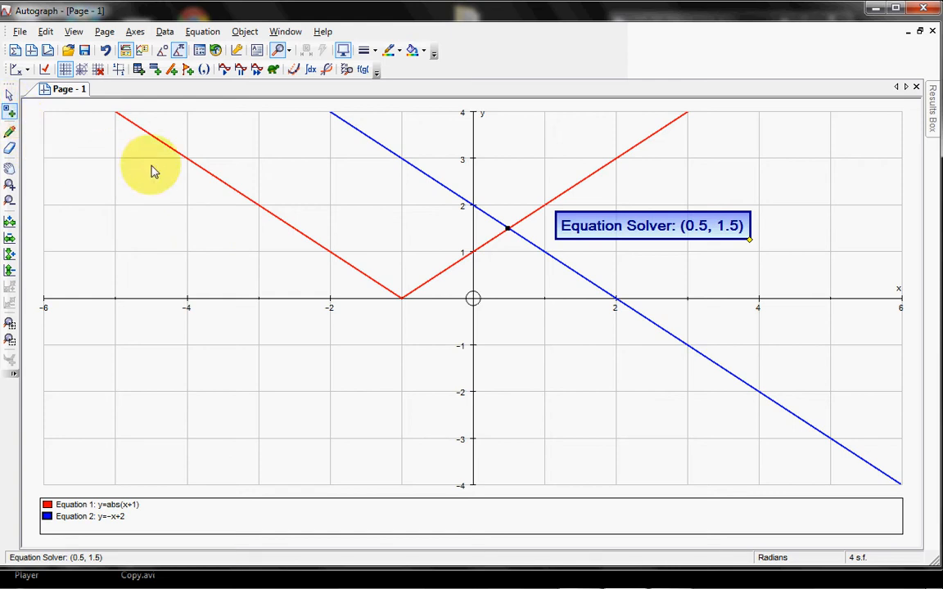
pyautogui.click(222, 183)
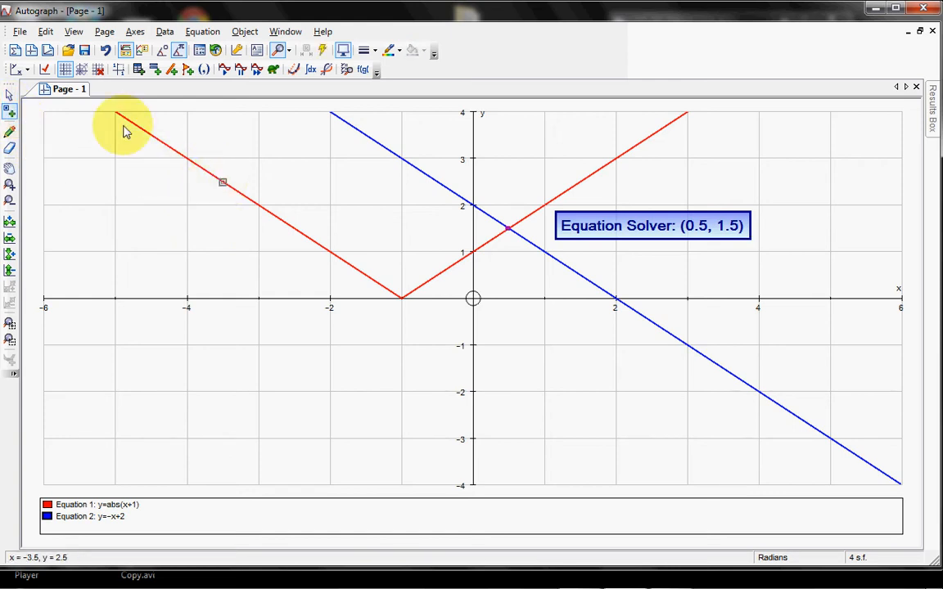
pyautogui.click(9, 96)
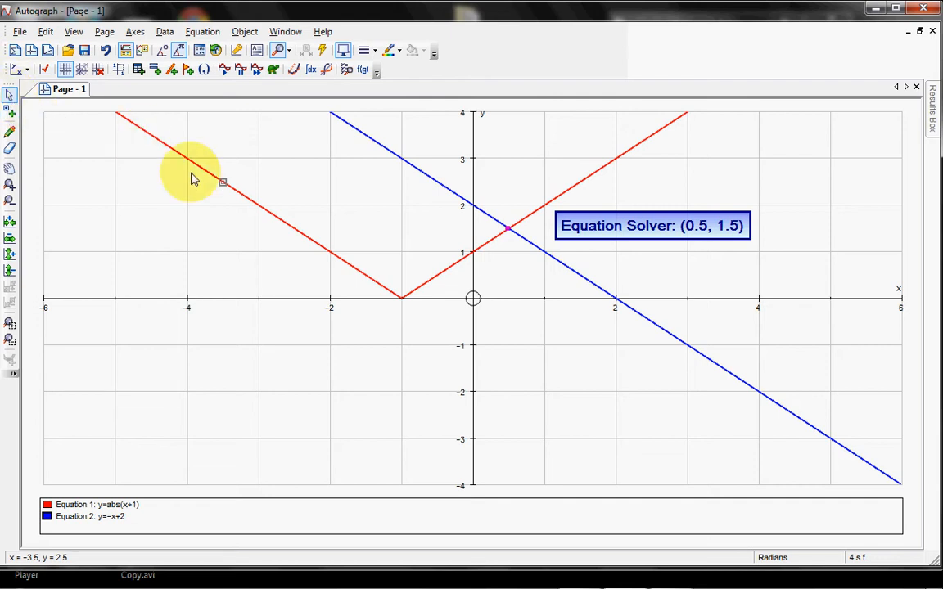
pyautogui.click(224, 183)
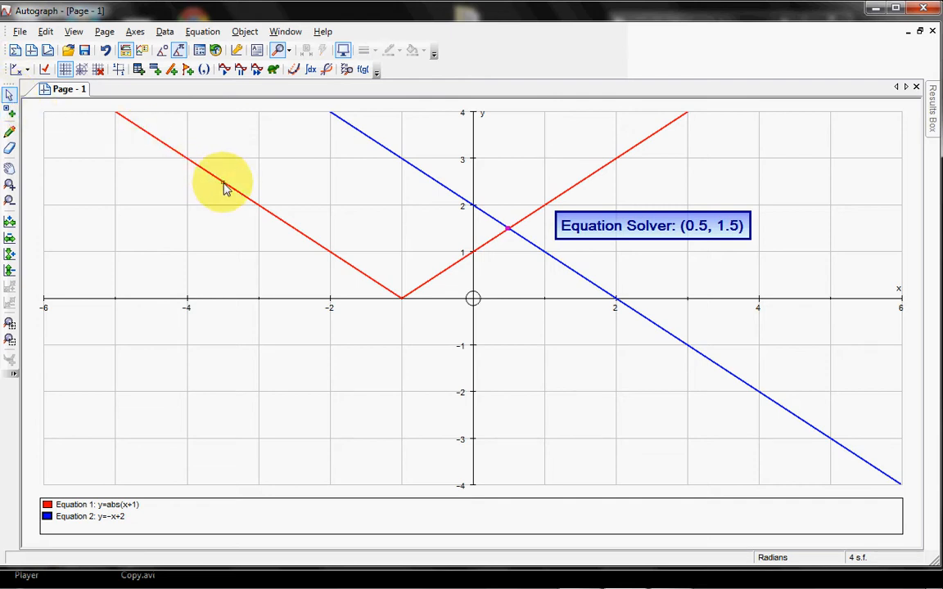
pyautogui.rightClick(225, 185)
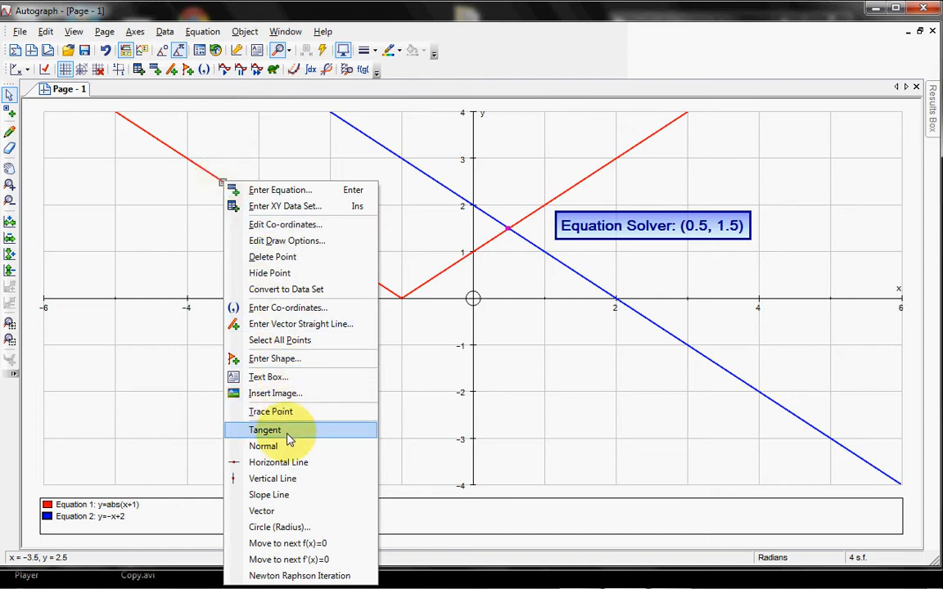
pyautogui.click(290, 479)
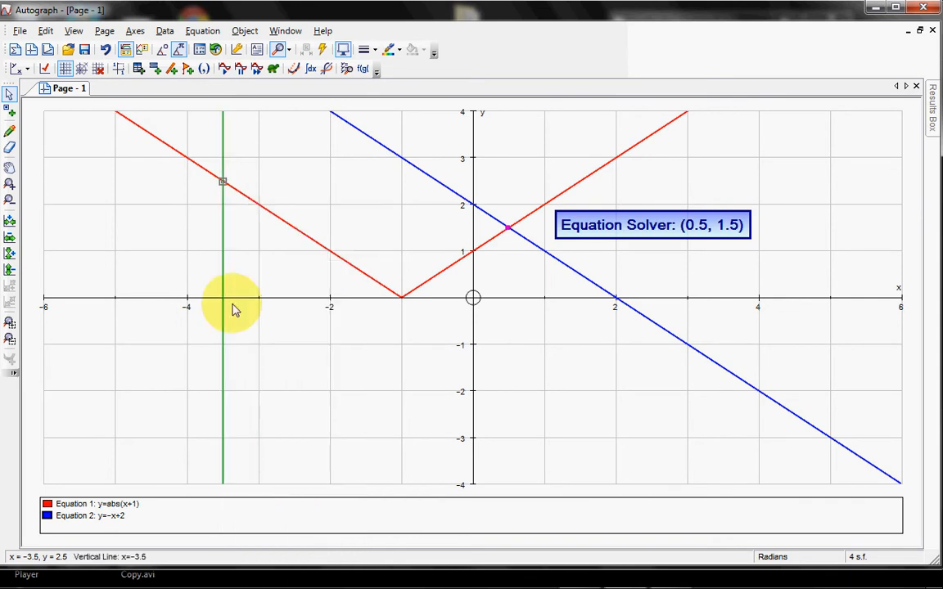
# Move the point with its vertical line along the absolute value graph to about x=-2.6 and deselect it.
pyautogui.click(221, 184)
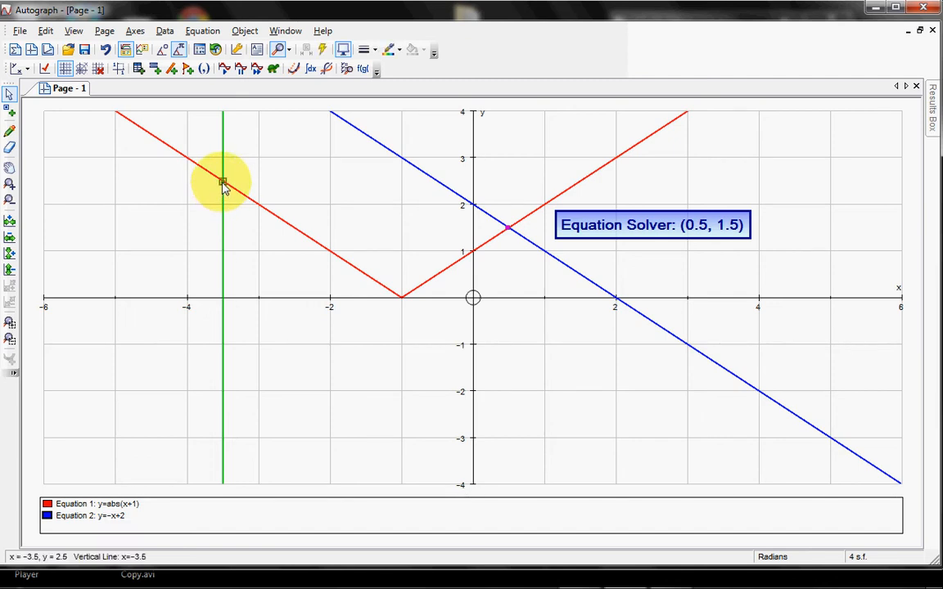
pyautogui.moveTo(223, 184); pyautogui.dragTo(289, 231)
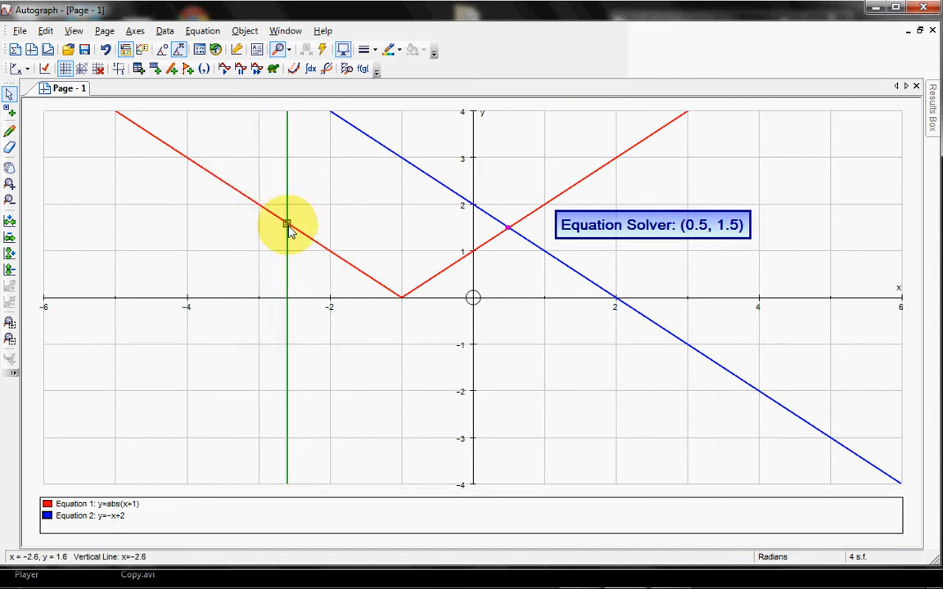
pyautogui.click(199, 232)
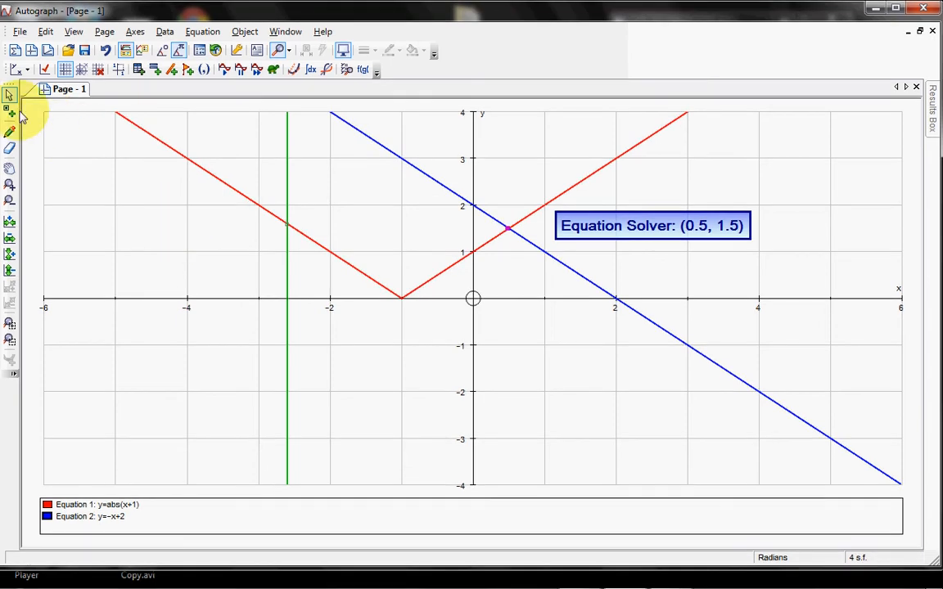
# Place three free points beside the graph's descending arm at about (-5.4, 1.8), (-4.3, 1.6) and (-4.6, 2.9).
pyautogui.click(10, 113)
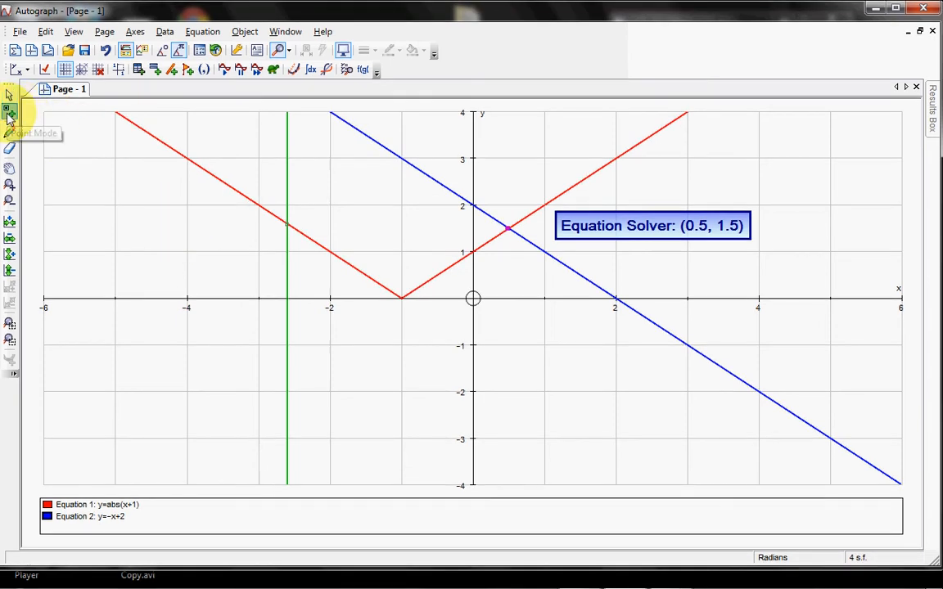
pyautogui.click(87, 214)
pyautogui.click(165, 223)
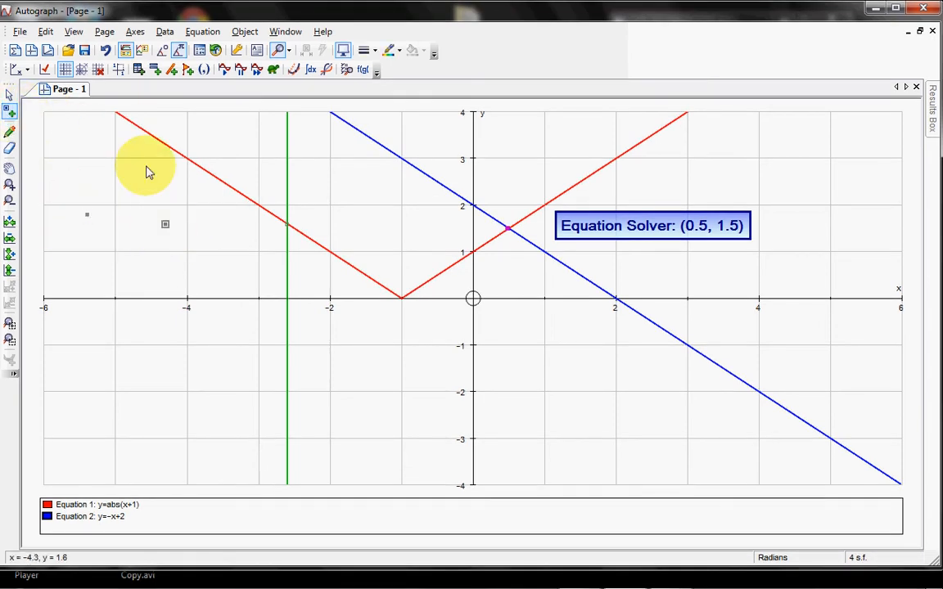
pyautogui.click(144, 162)
pyautogui.click(9, 95)
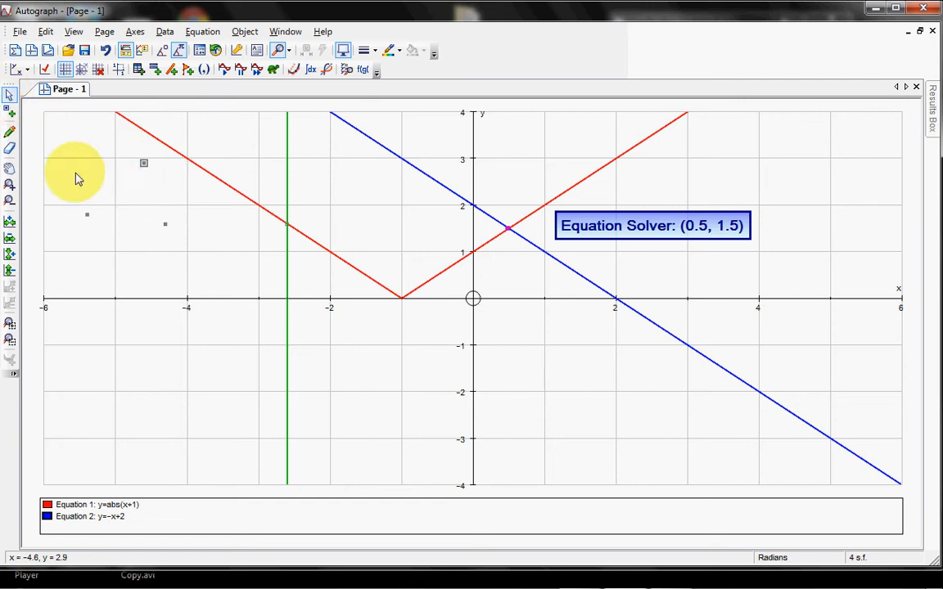
# Draw a circle through the three free points and set the axes to equal aspect.
pyautogui.moveTo(57, 149); pyautogui.dragTo(168, 242)
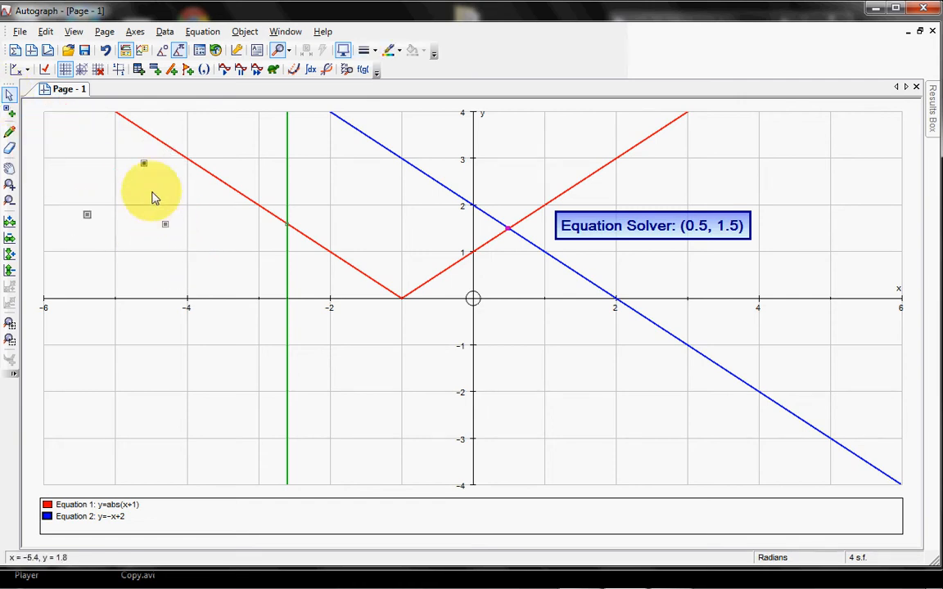
pyautogui.rightClick(145, 163)
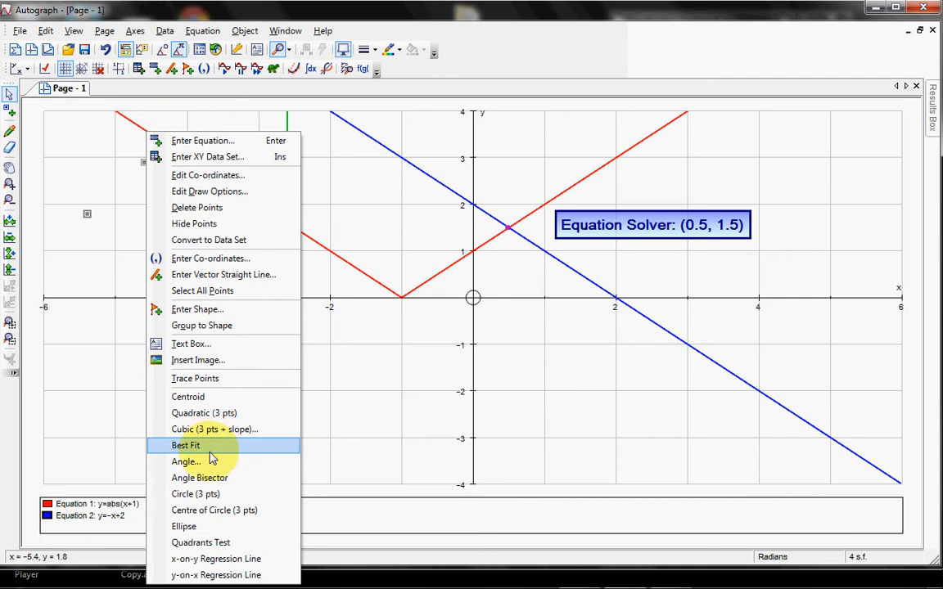
pyautogui.click(210, 497)
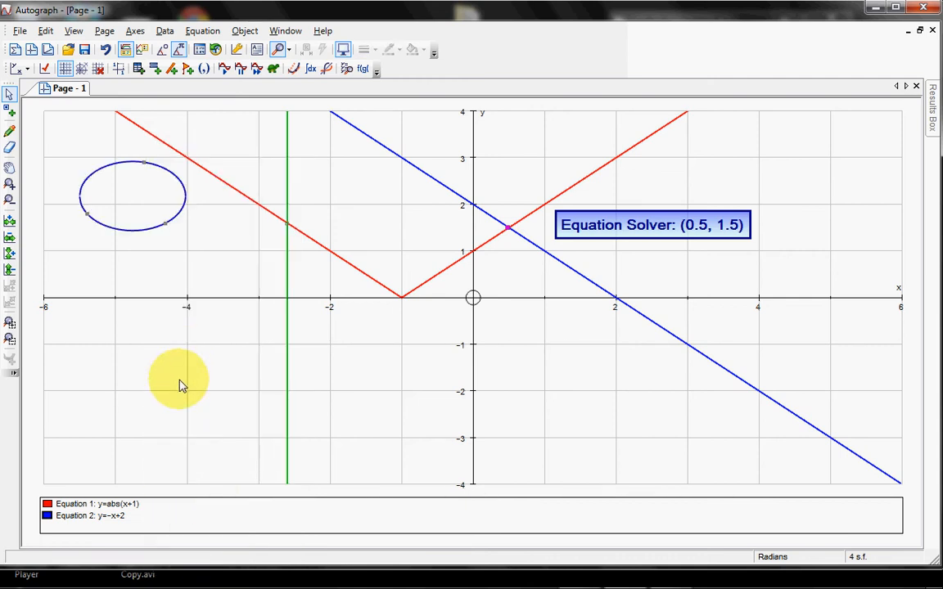
pyautogui.click(119, 70)
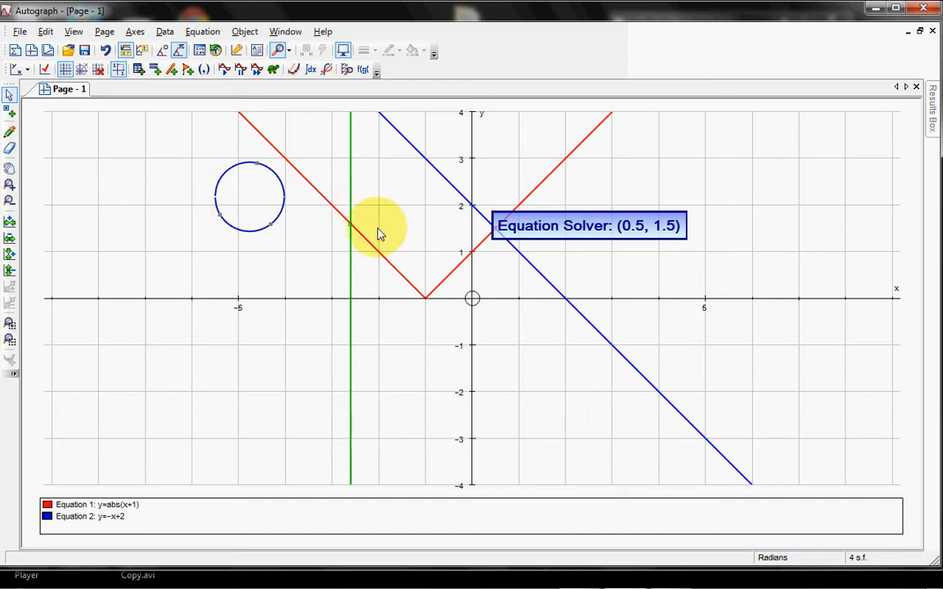
# Generate a table of values for the line y=-x+2 with x from -3 to 3 in steps of 1.
pyautogui.click(442, 180)
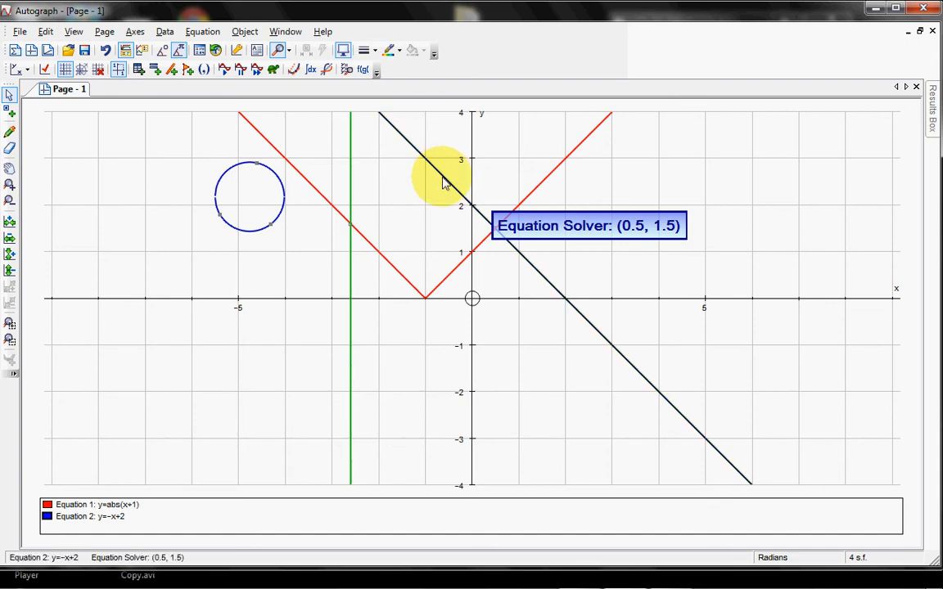
pyautogui.rightClick(442, 180)
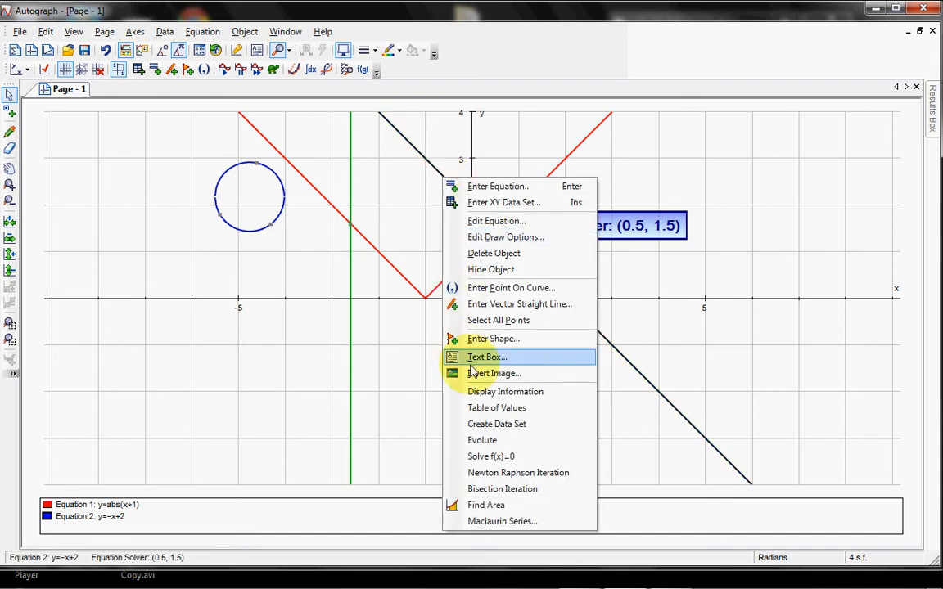
pyautogui.click(488, 409)
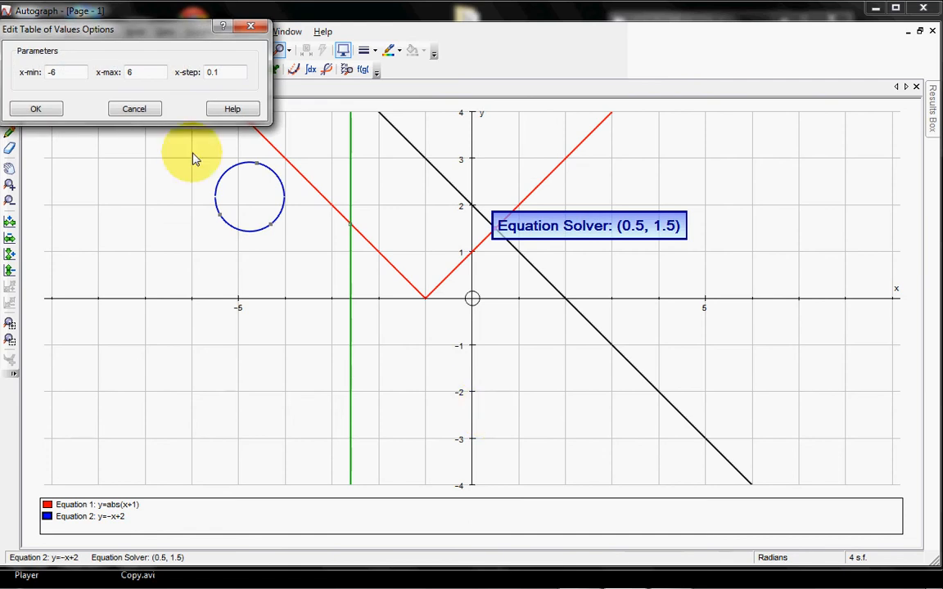
pyautogui.doubleClick(56, 73)
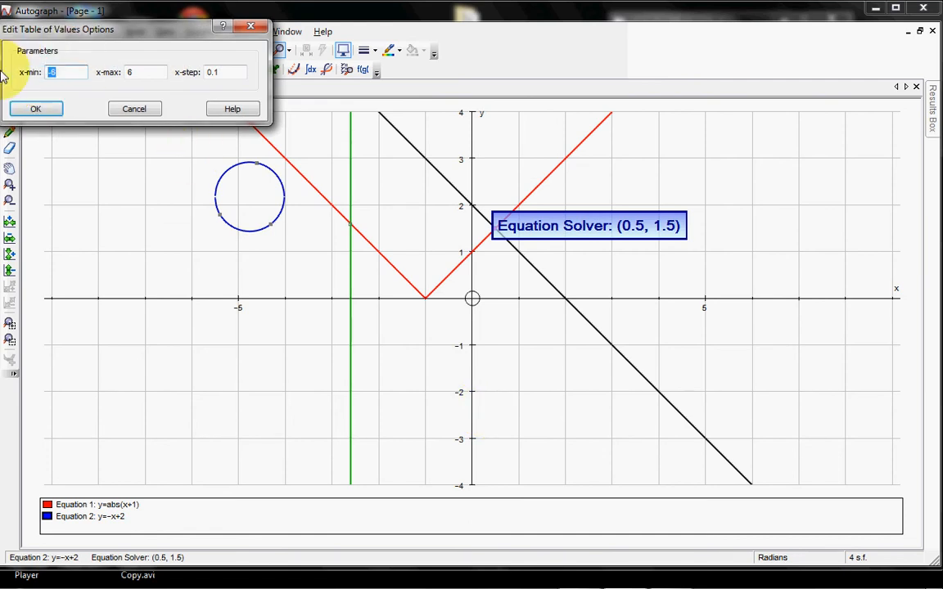
pyautogui.write('-3')
pyautogui.press('Tab')
pyautogui.write('3')
pyautogui.press('Tab')
pyautogui.write('1')
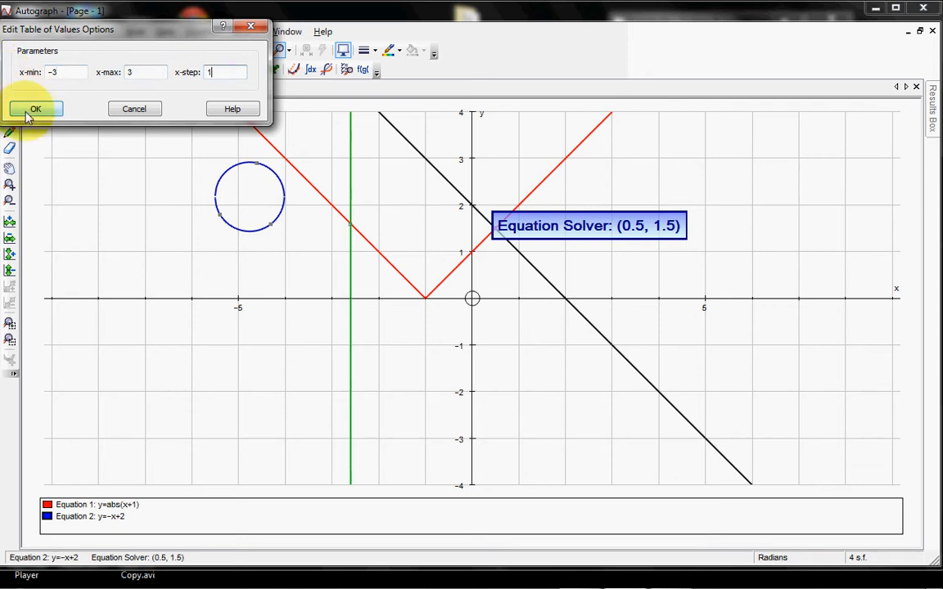
pyautogui.click(27, 109)
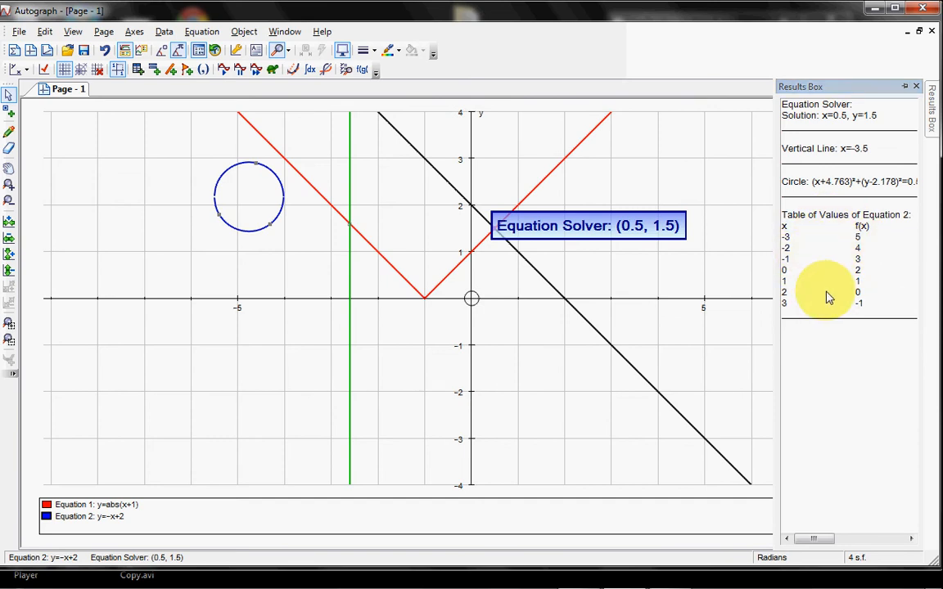
# Close the results box and create a new blank 2D graph page.
pyautogui.click(916, 87)
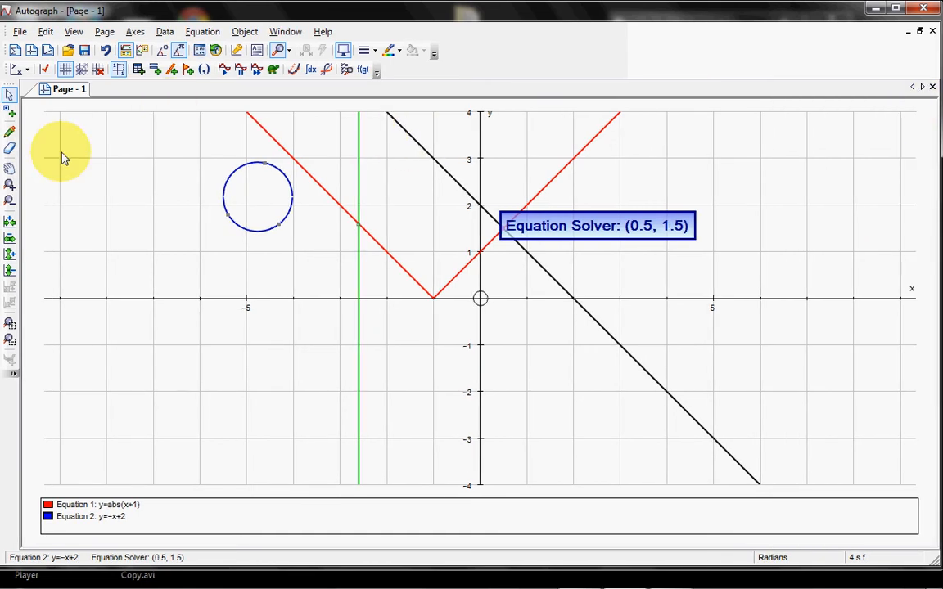
pyautogui.click(31, 50)
pyautogui.click(16, 69)
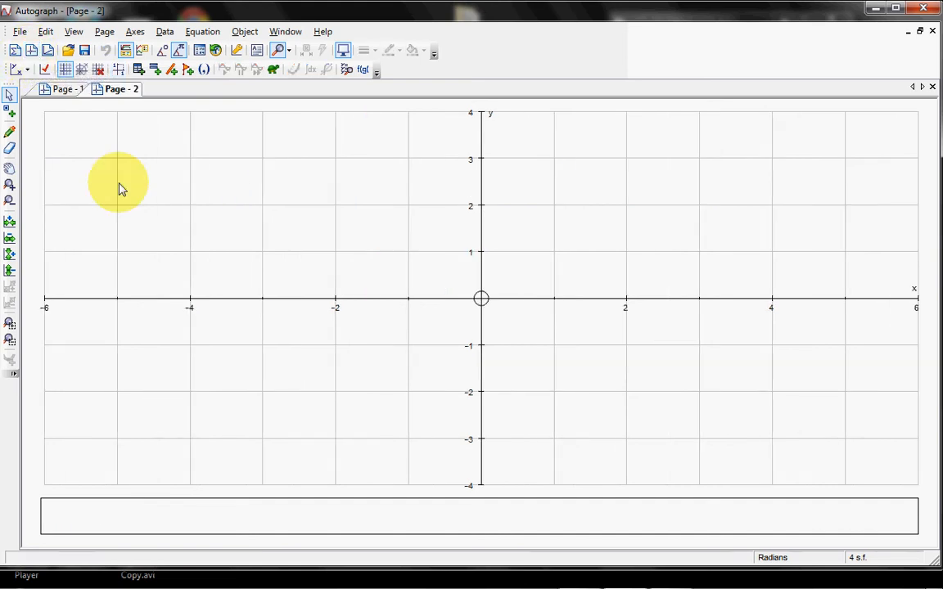
# Plot the equation y=x² on the new page under the name "Parabola (base)".
pyautogui.hotkey('shift', 'Tab')
pyautogui.write('Parabola')
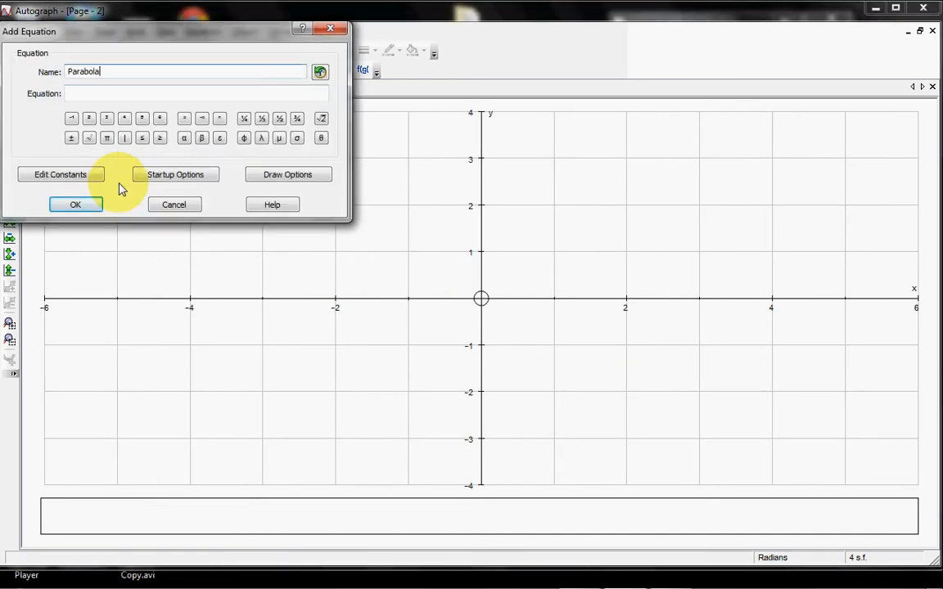
pyautogui.press('Tab')
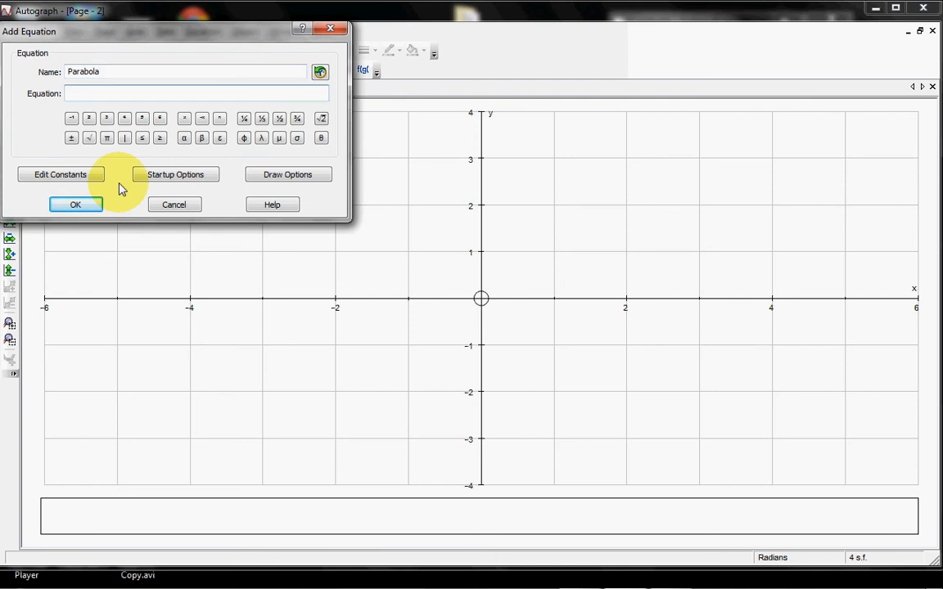
pyautogui.write('y=x')
pyautogui.write('^2')
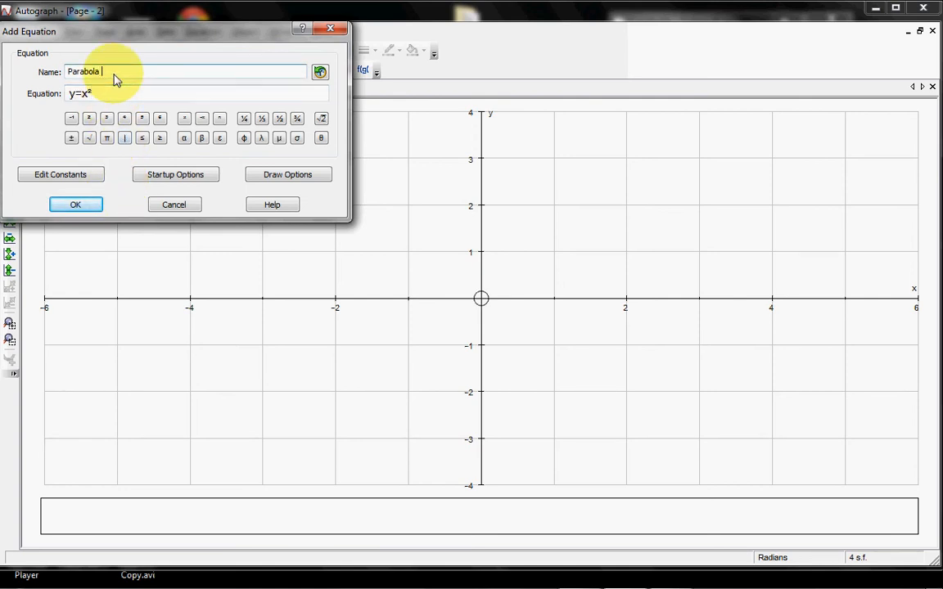
pyautogui.click(75, 206)
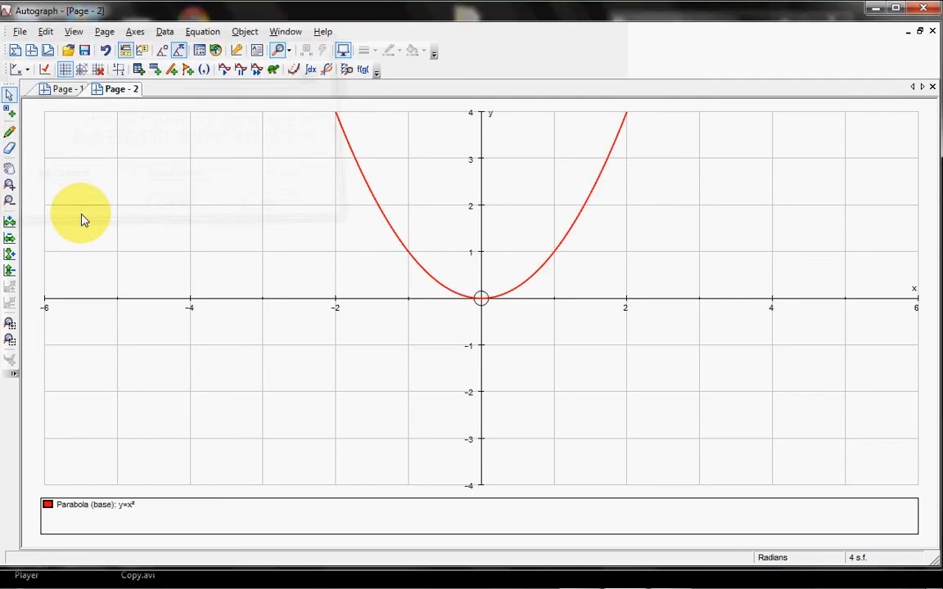
# Enter a second equation y=ax²+q and name it "Transformation".
pyautogui.press('Return')
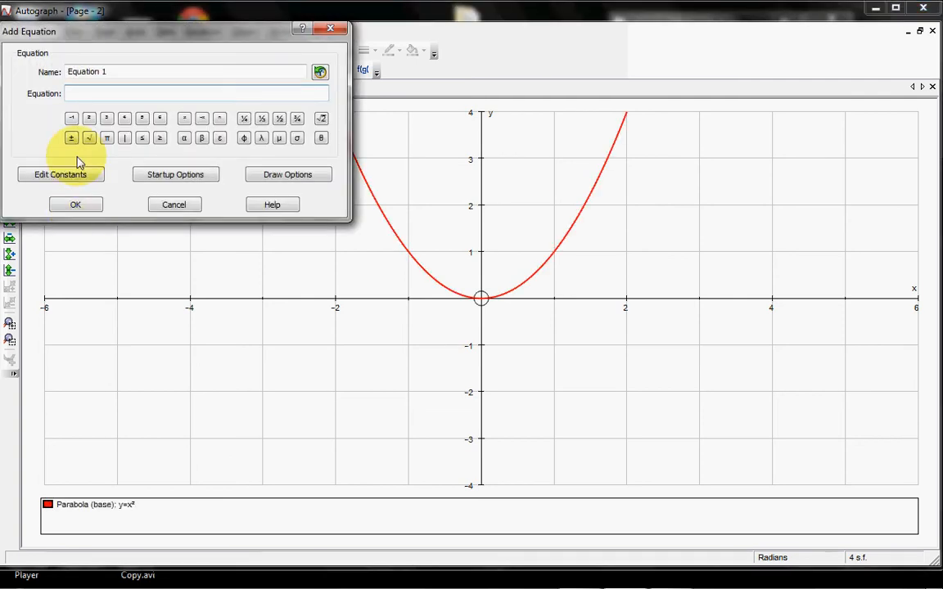
pyautogui.write('y=')
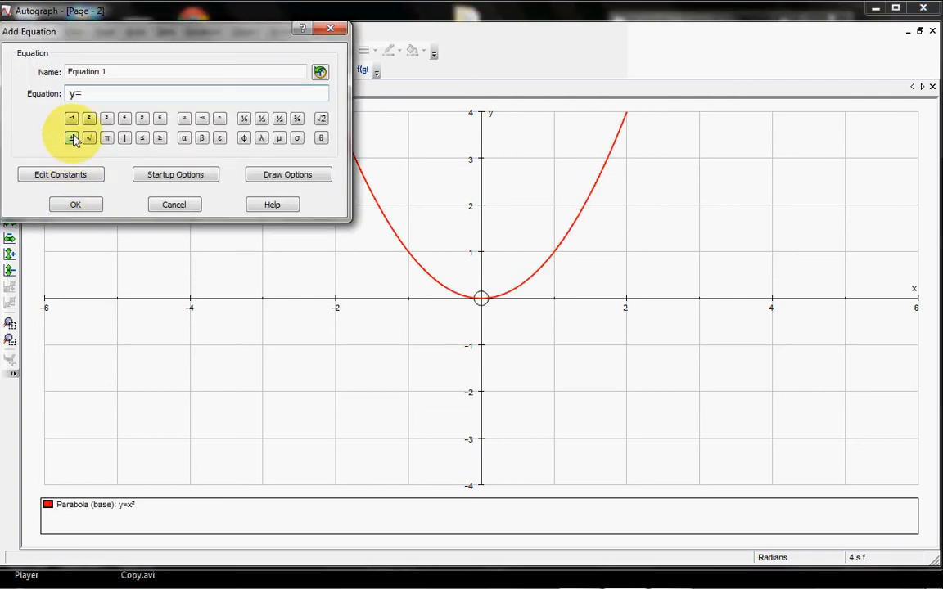
pyautogui.write('ax²')
pyautogui.moveTo(122, 73); pyautogui.dragTo(31, 75)
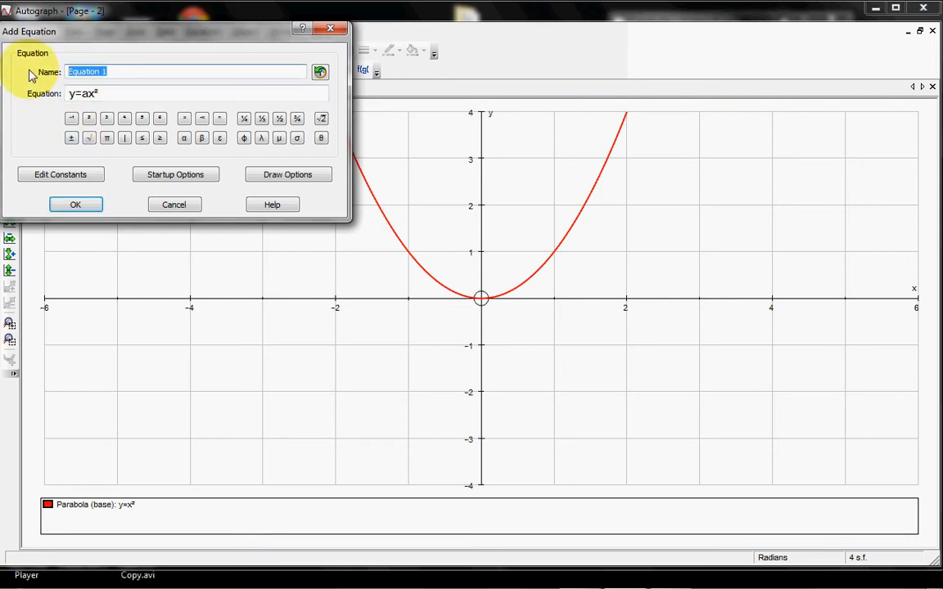
pyautogui.write('Transform')
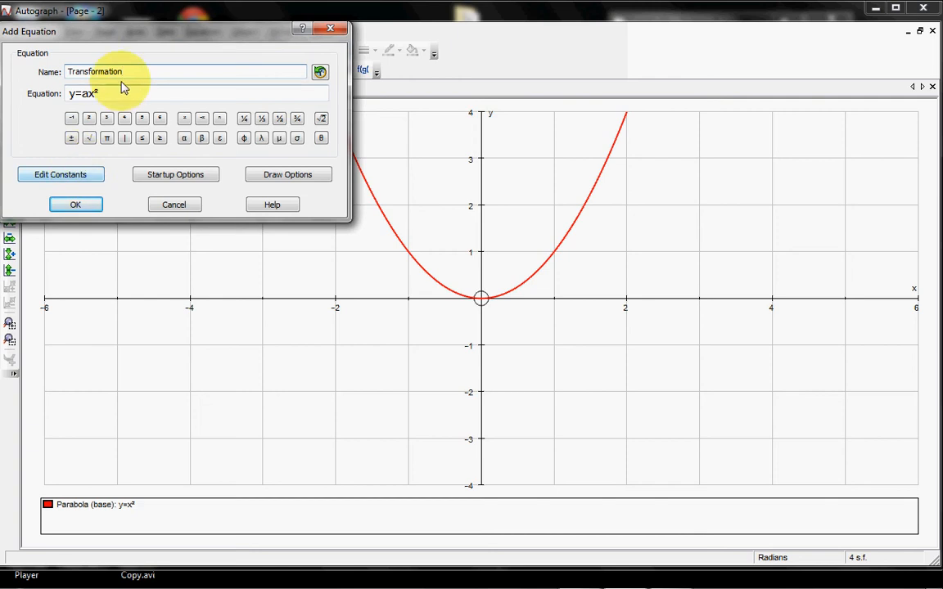
pyautogui.click(116, 98)
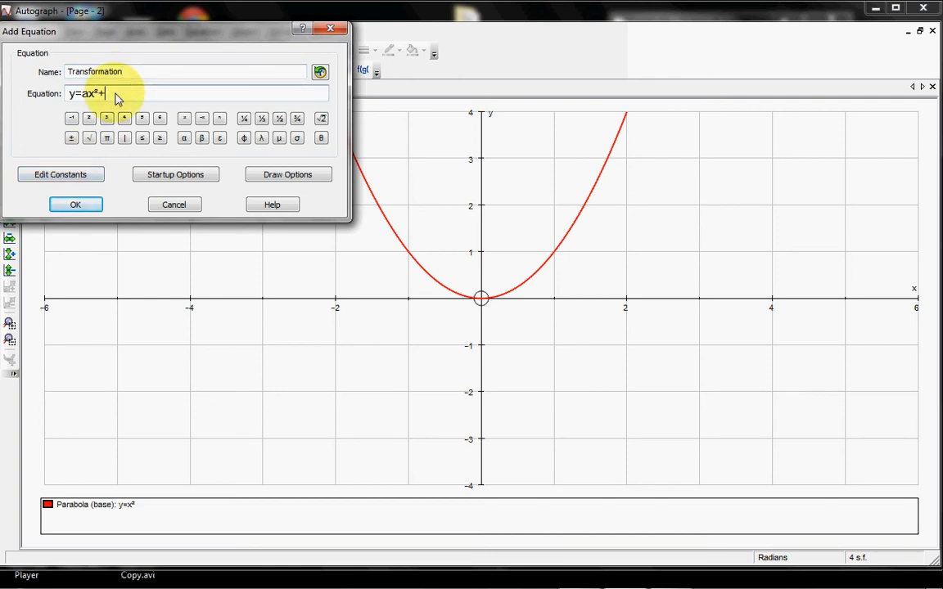
pyautogui.write('+q')
# Set the constant q to 0 and plot the Transformation equation.
pyautogui.click(83, 177)
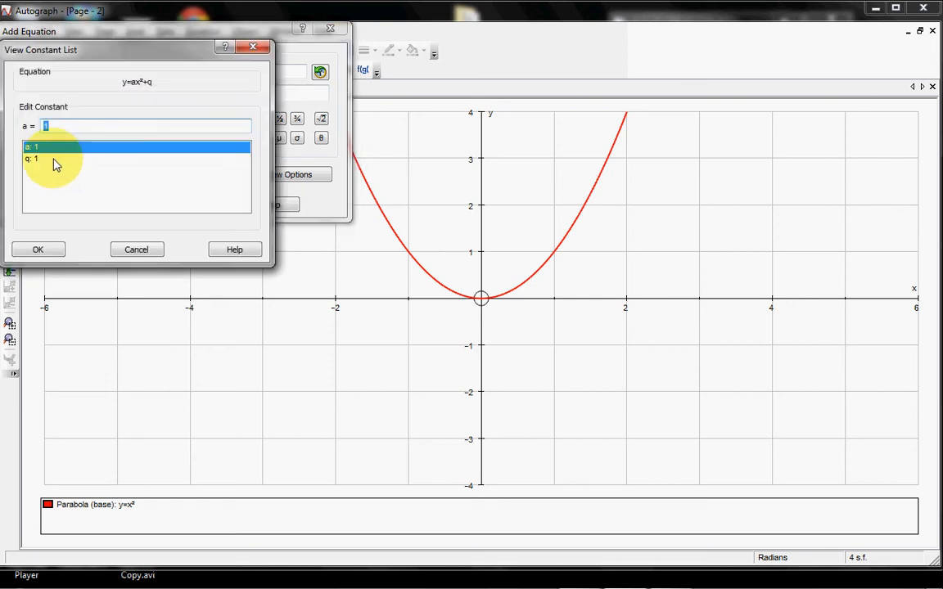
pyautogui.click(50, 160)
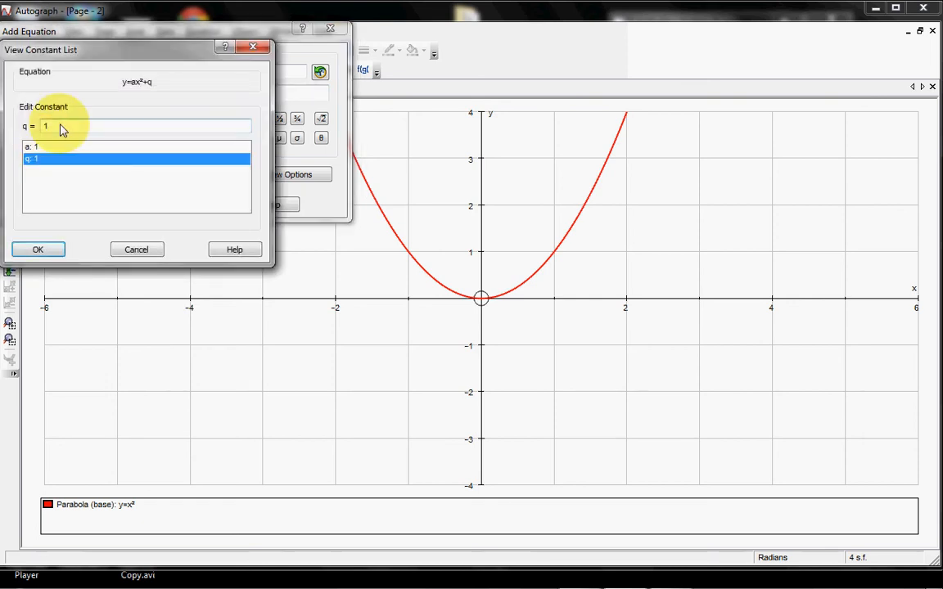
pyautogui.write('0')
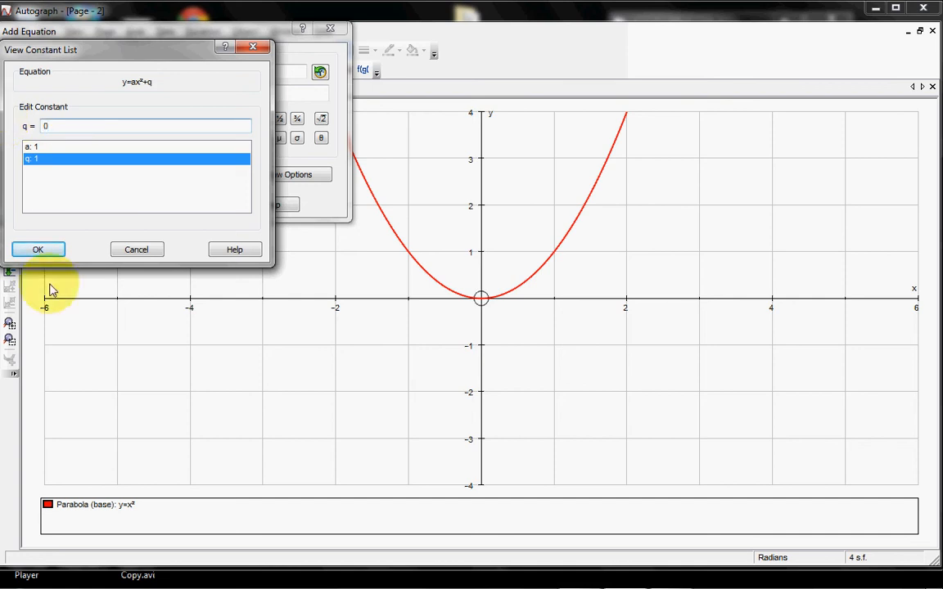
pyautogui.click(44, 254)
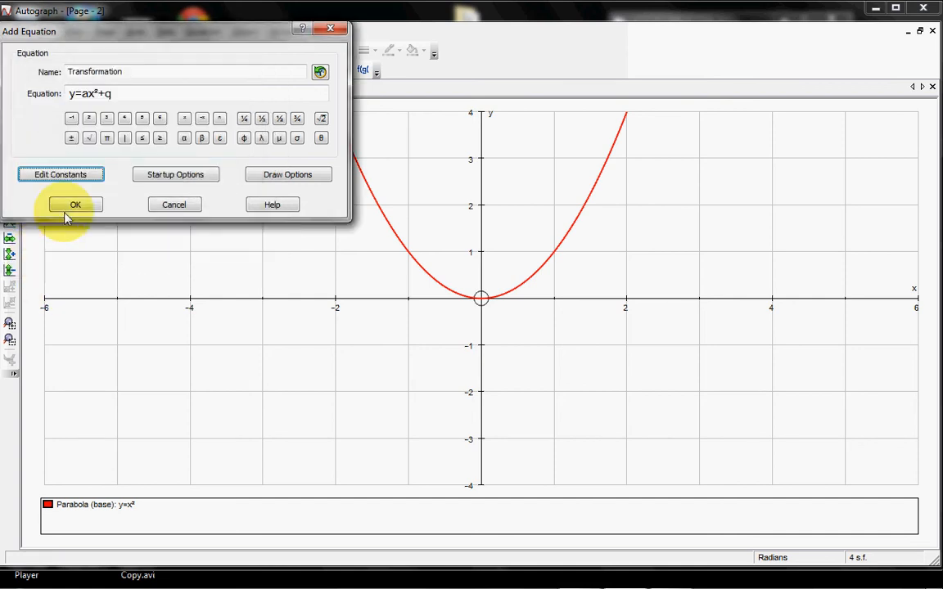
pyautogui.click(74, 205)
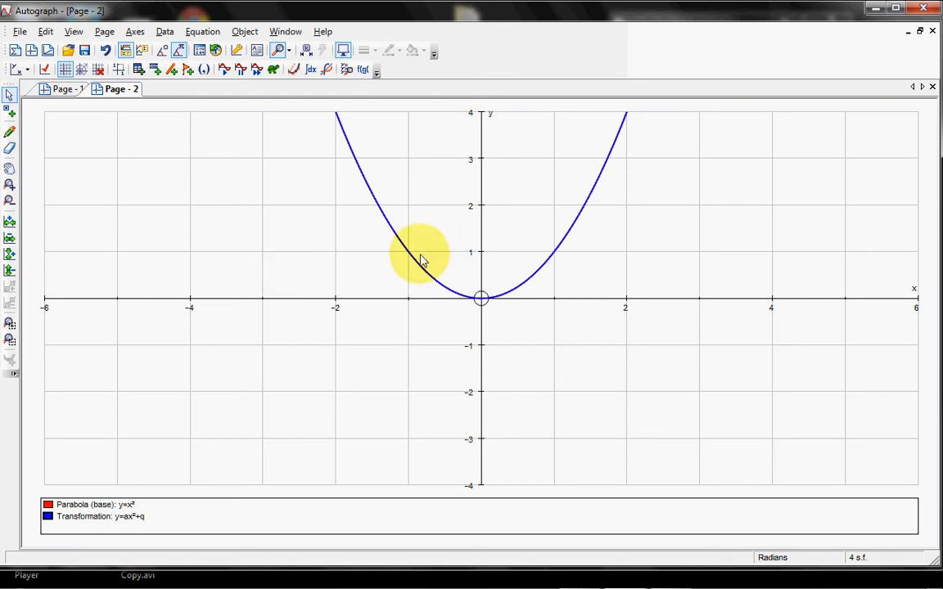
# Open the Constant Controller and raise the constant q to 1.5 in steps of 0.1.
pyautogui.click(310, 56)
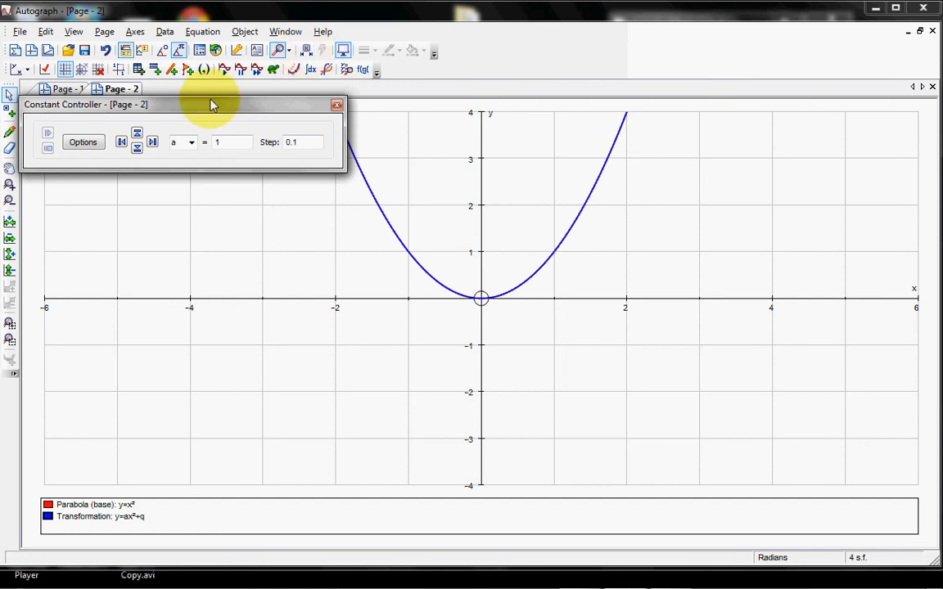
pyautogui.moveTo(211, 105); pyautogui.dragTo(185, 100)
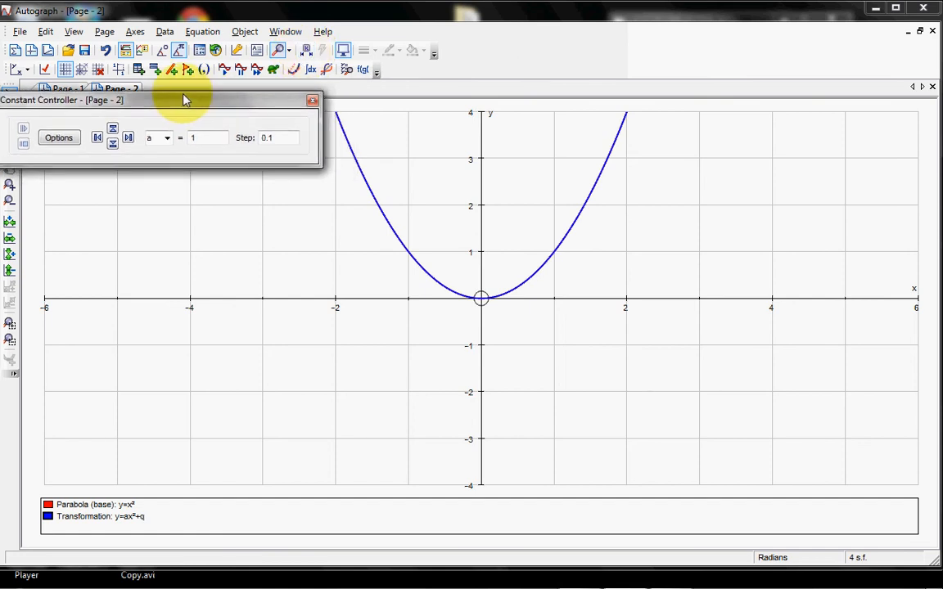
pyautogui.click(166, 141)
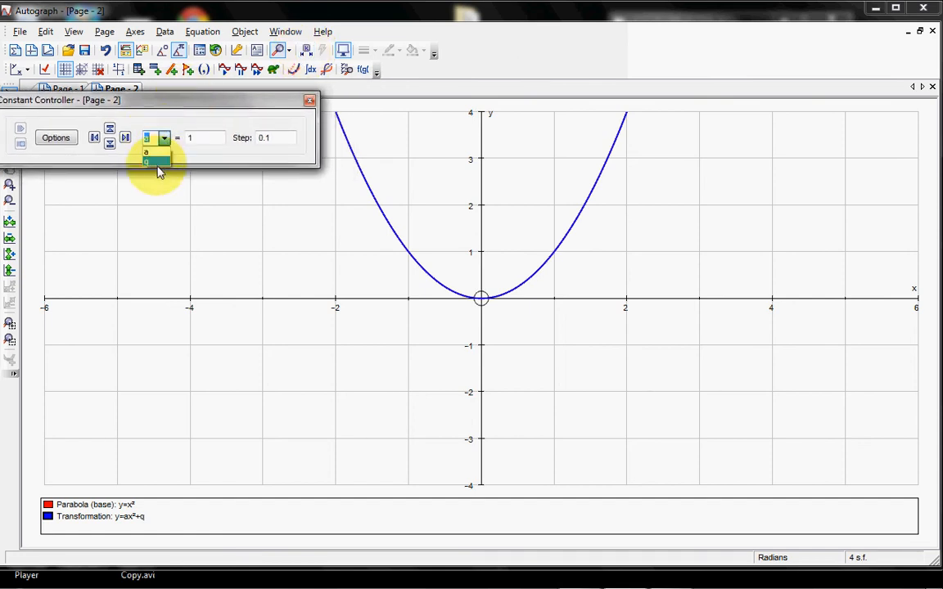
pyautogui.click(161, 163)
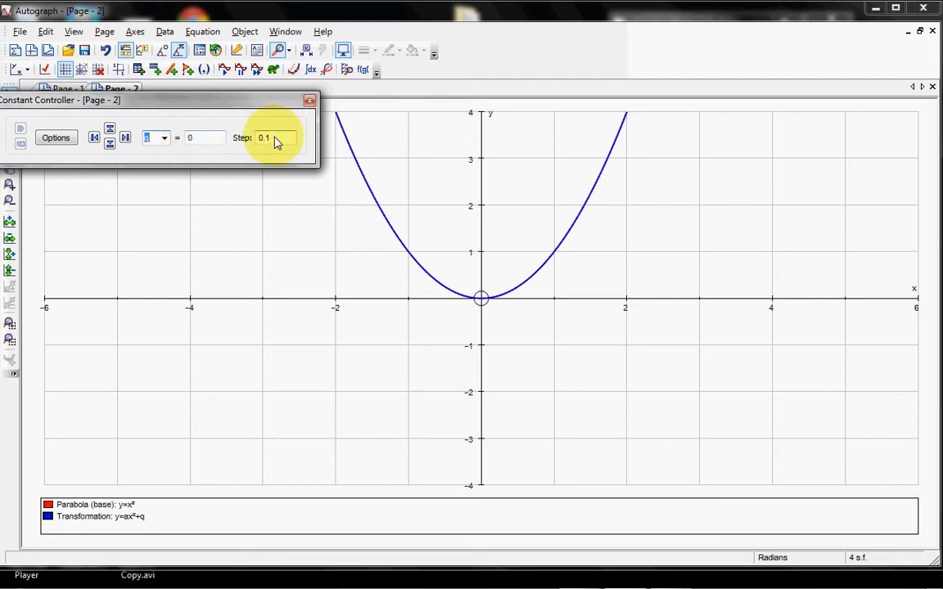
pyautogui.click(110, 130)
pyautogui.click(110, 130)
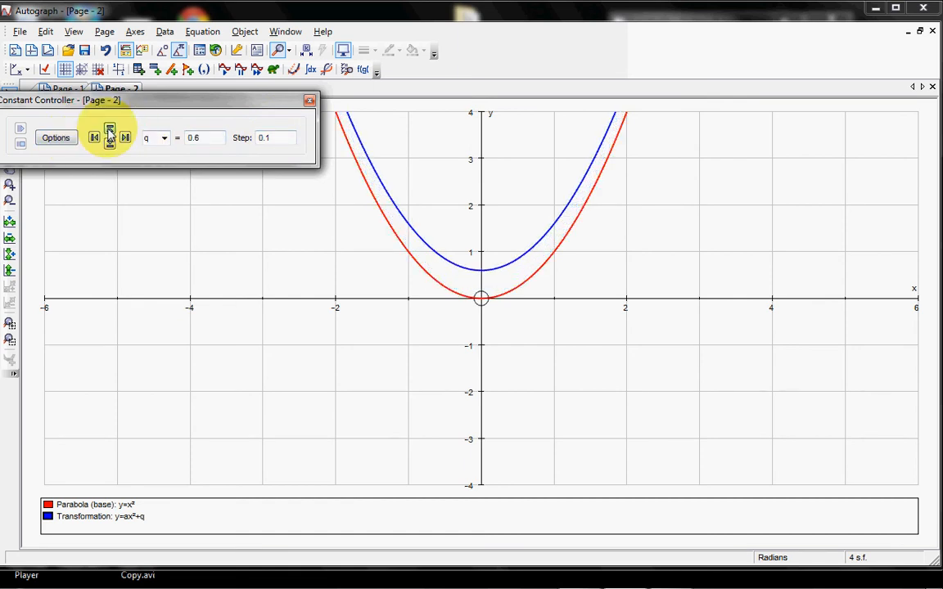
pyautogui.click(109, 130)
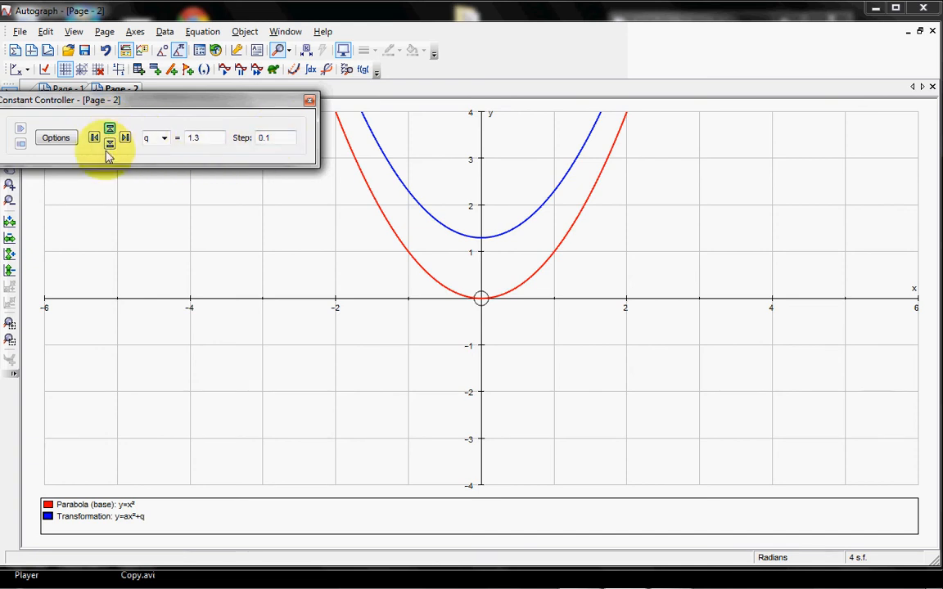
pyautogui.click(110, 130)
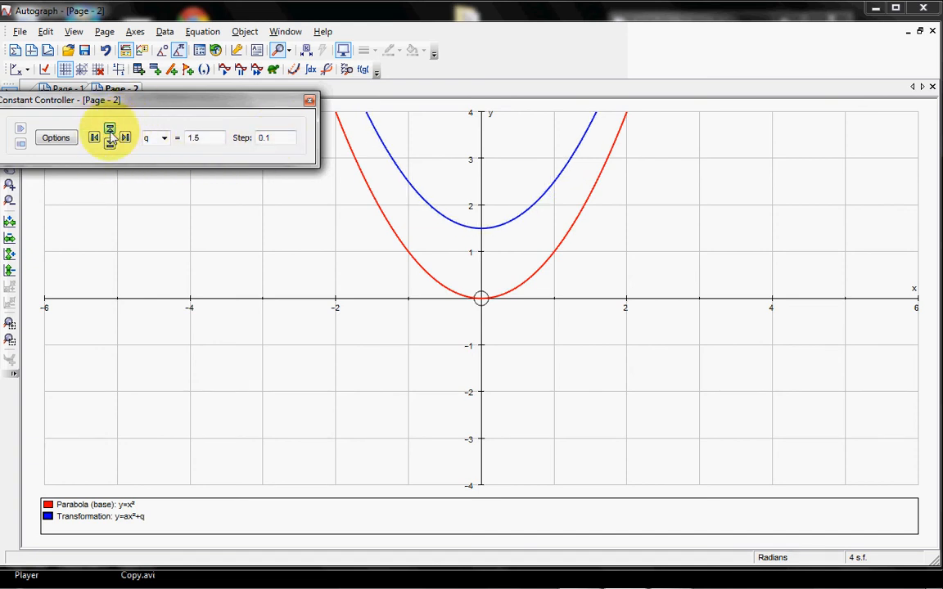
# Change the step for q to 0.5 and lower q to -2.
pyautogui.click(278, 144)
pyautogui.moveTo(278, 143); pyautogui.dragTo(231, 139)
pyautogui.write('0.5')
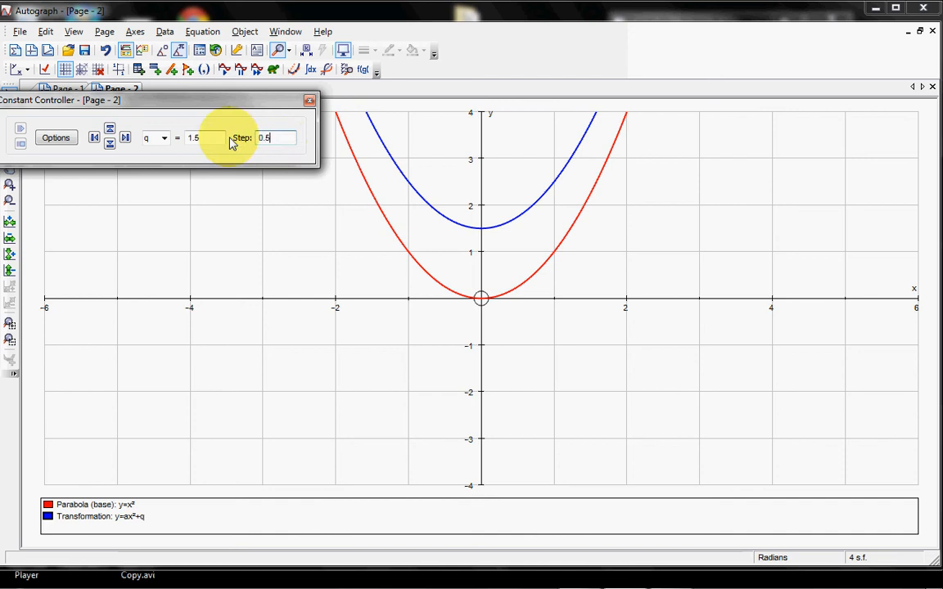
pyautogui.click(110, 144)
pyautogui.click(110, 144)
pyautogui.click(110, 144)
pyautogui.click(110, 144)
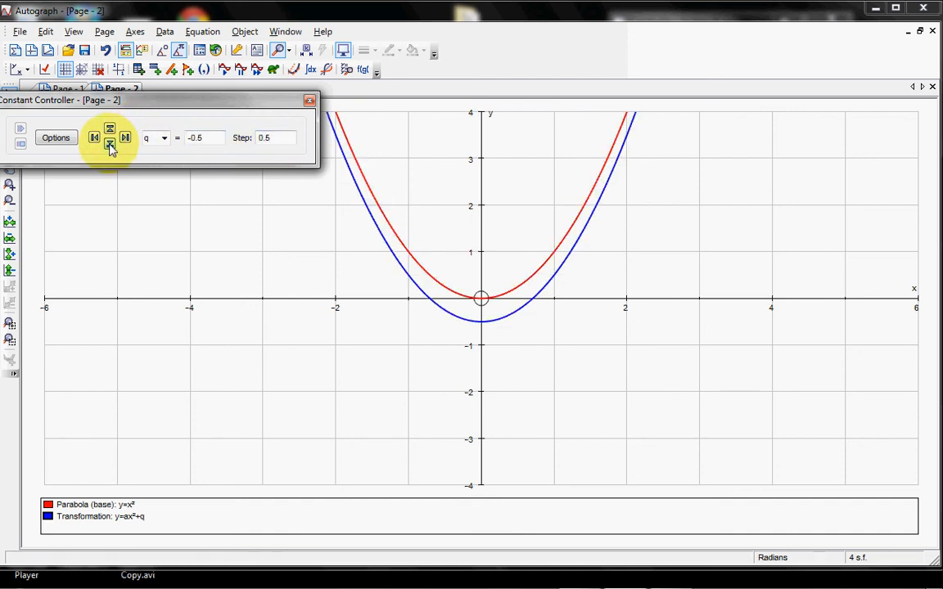
pyautogui.click(110, 144)
pyautogui.click(109, 144)
pyautogui.click(110, 144)
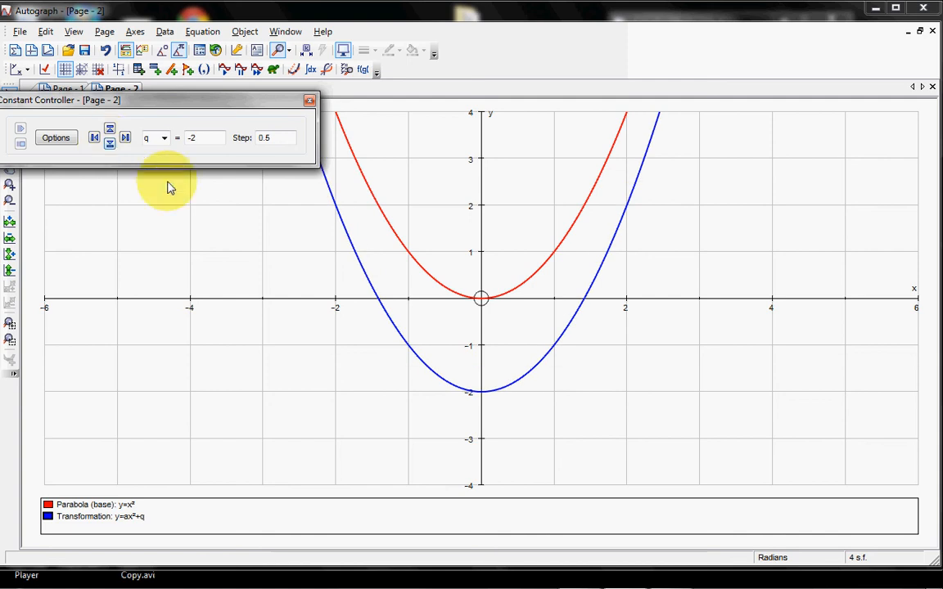
# Select and deselect the Transformation curve, then raise q to 0 in steps of 0.5.
pyautogui.click(421, 365)
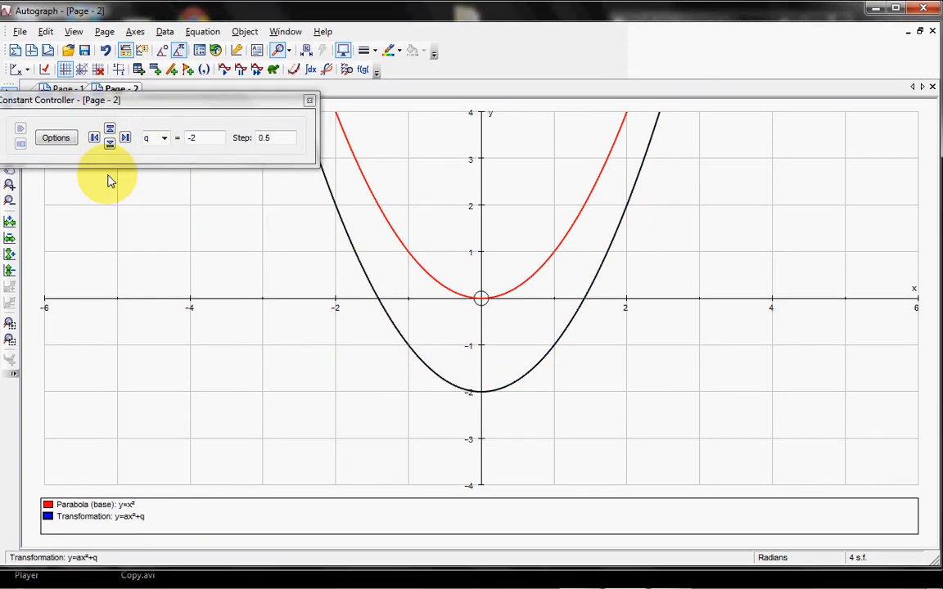
pyautogui.click(143, 420)
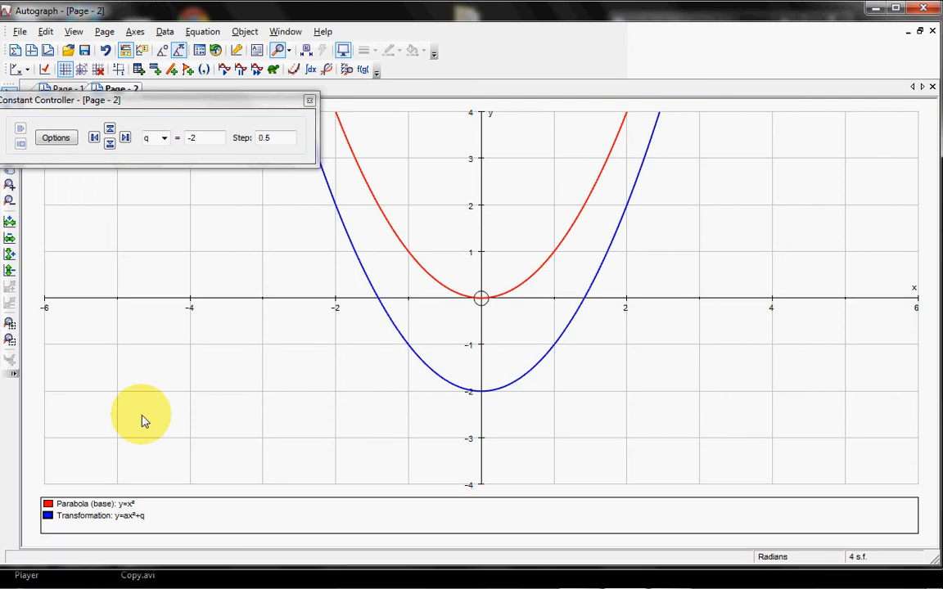
pyautogui.click(110, 131)
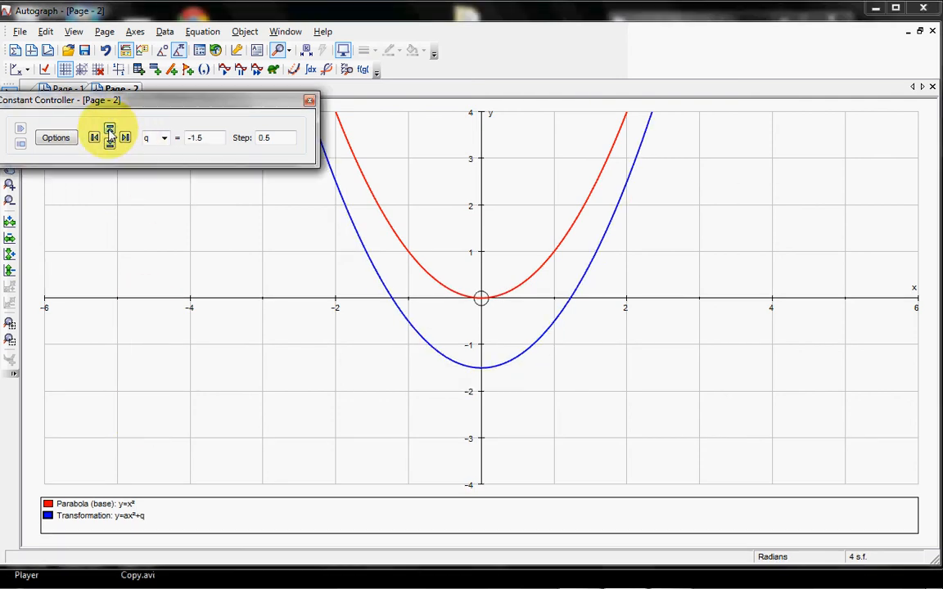
pyautogui.click(110, 131)
pyautogui.click(110, 131)
pyautogui.click(109, 131)
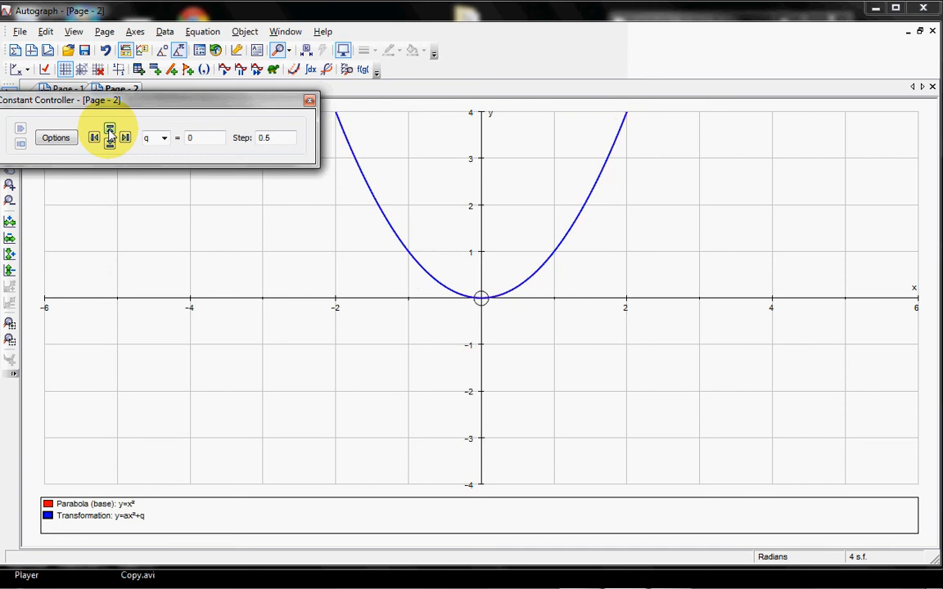
# Switch the Constant Controller to a, set its step to 0.5 and raise a to 4.
pyautogui.click(166, 139)
pyautogui.click(163, 152)
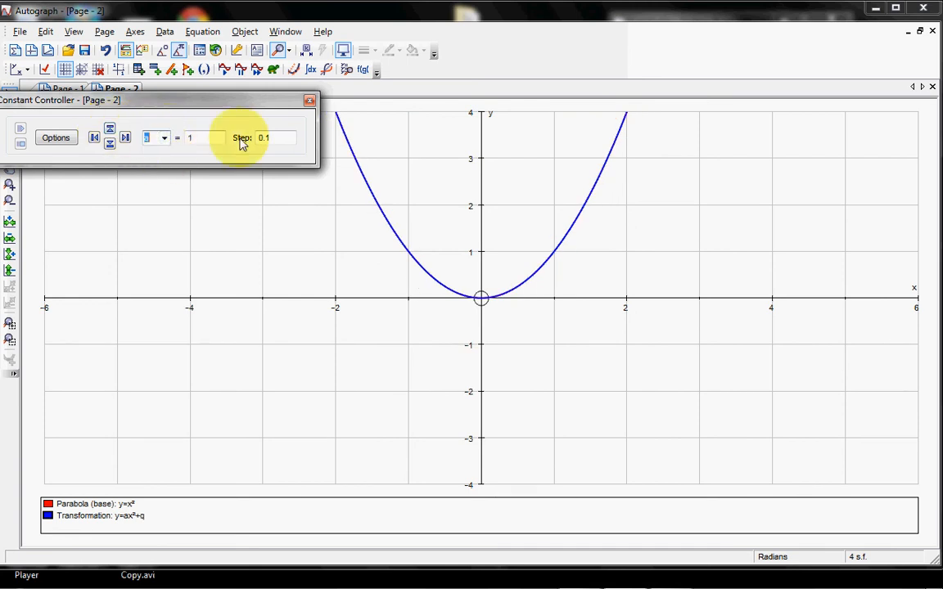
pyautogui.click(286, 140)
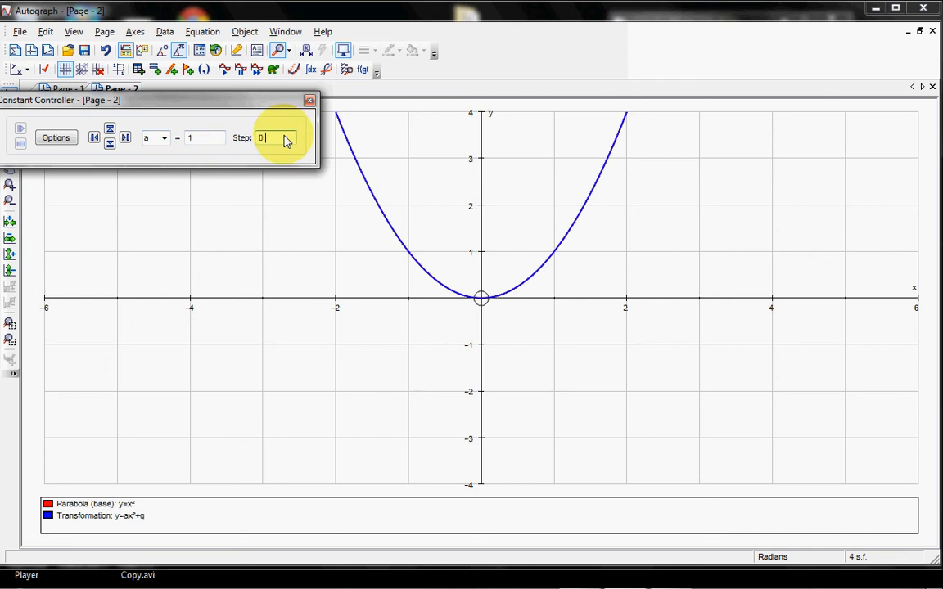
pyautogui.click(109, 134)
pyautogui.click(109, 134)
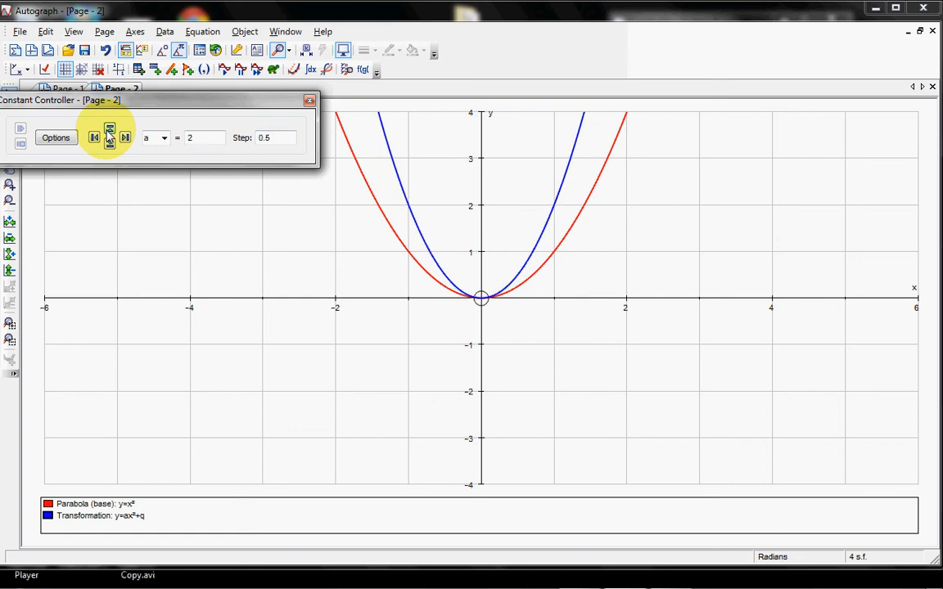
pyautogui.click(109, 134)
pyautogui.click(109, 134)
pyautogui.click(109, 135)
pyautogui.click(110, 130)
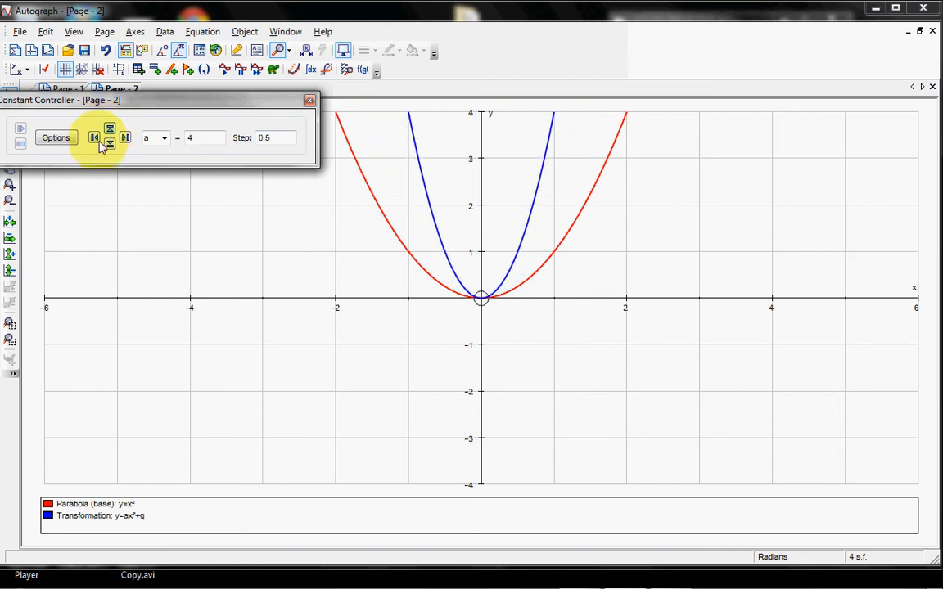
# Lower the constant a to -1.5 in steps of 0.5.
pyautogui.click(110, 144)
pyautogui.click(113, 145)
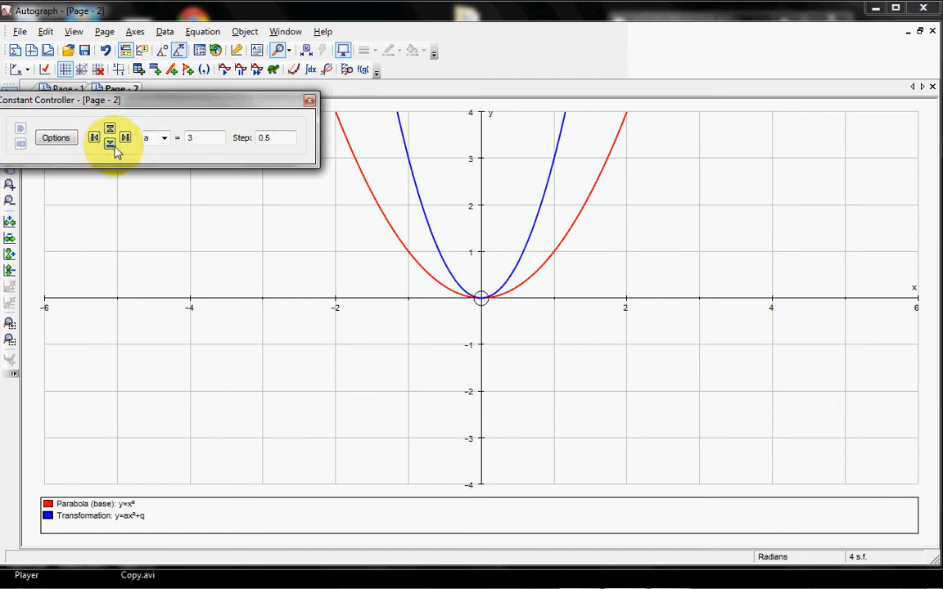
pyautogui.click(113, 146)
pyautogui.click(113, 146)
pyautogui.click(113, 146)
pyautogui.click(113, 146)
pyautogui.click(113, 146)
pyautogui.click(113, 145)
pyautogui.click(113, 146)
pyautogui.click(113, 146)
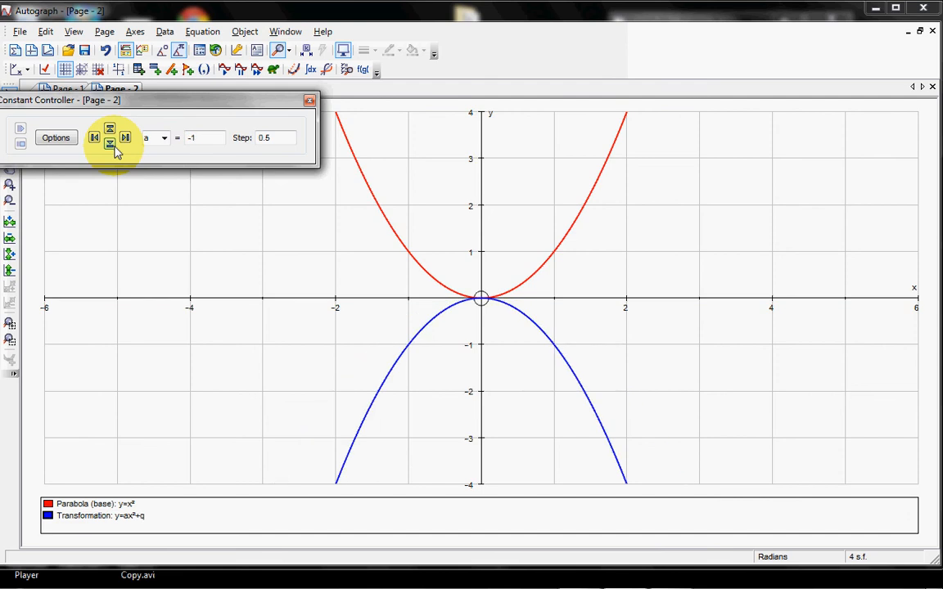
pyautogui.click(113, 146)
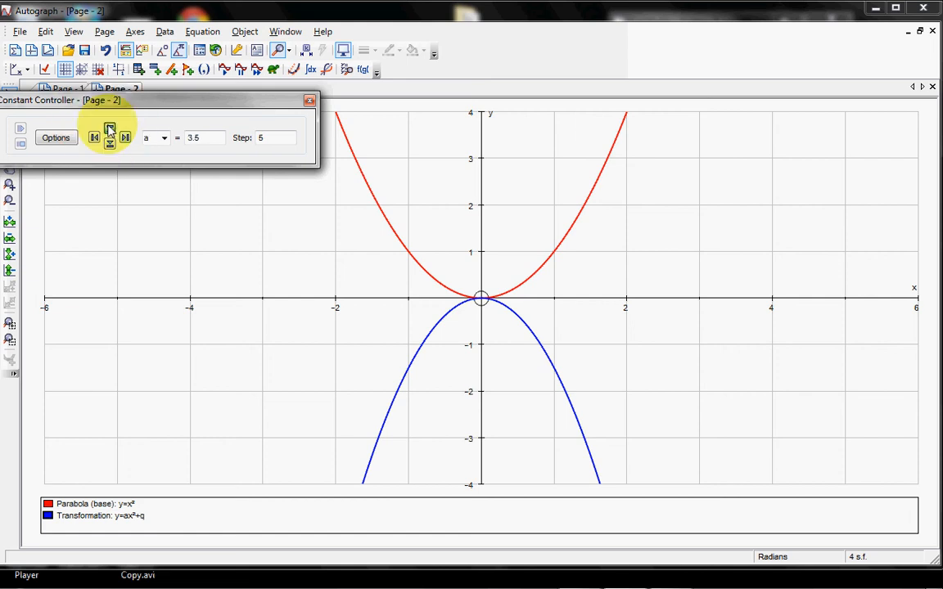
# Change the step for a to 5 and raise a to 13.5.
pyautogui.click(110, 130)
pyautogui.click(109, 130)
pyautogui.click(110, 130)
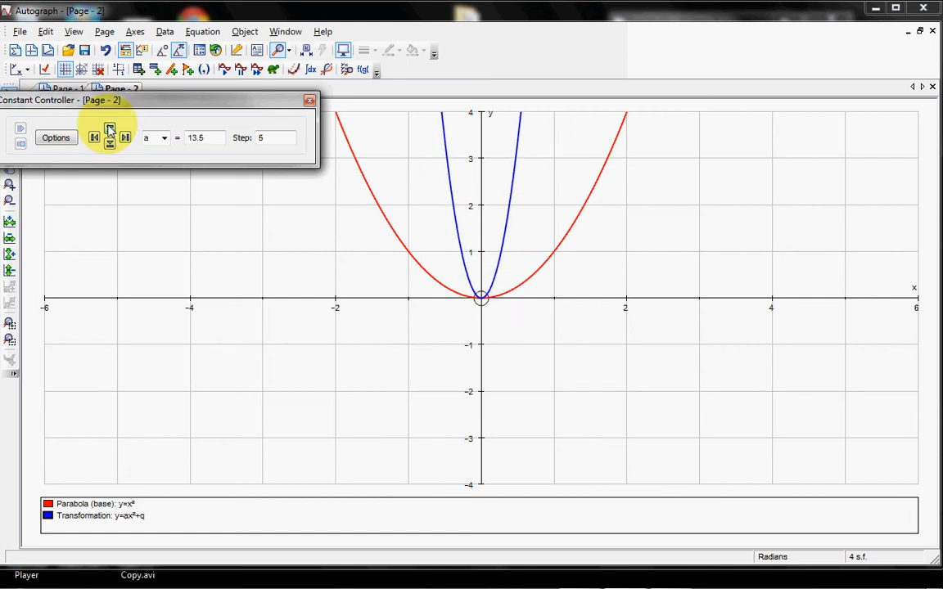
# Set constant a to animate from -3 to 3 in steps of 0.1, and play and pause the animation.
pyautogui.click(59, 139)
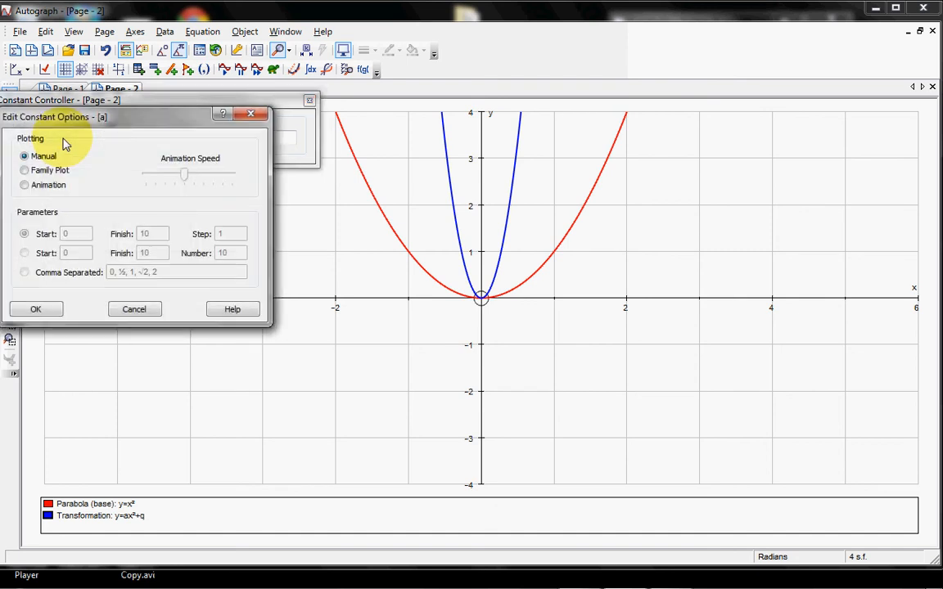
pyautogui.click(49, 188)
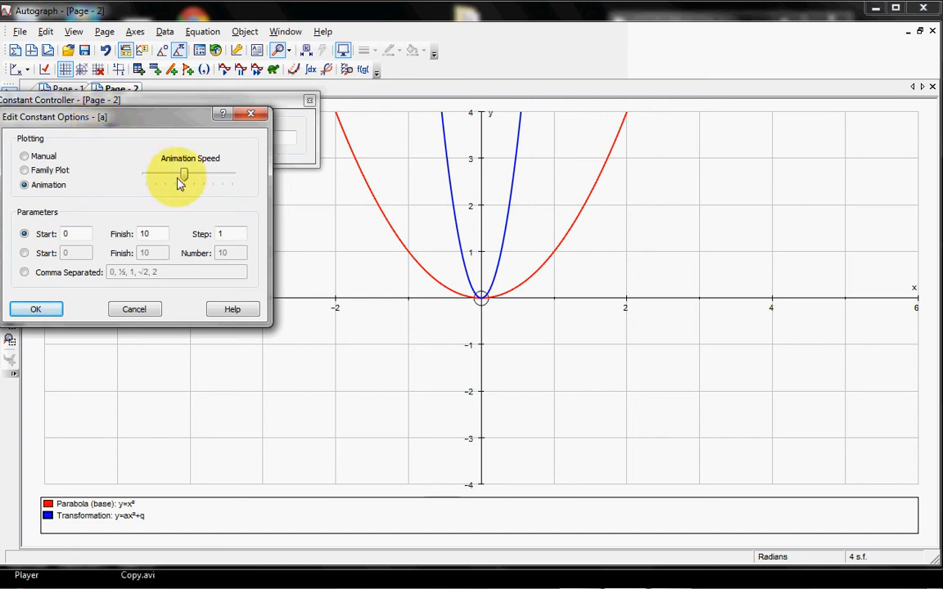
pyautogui.doubleClick(72, 234)
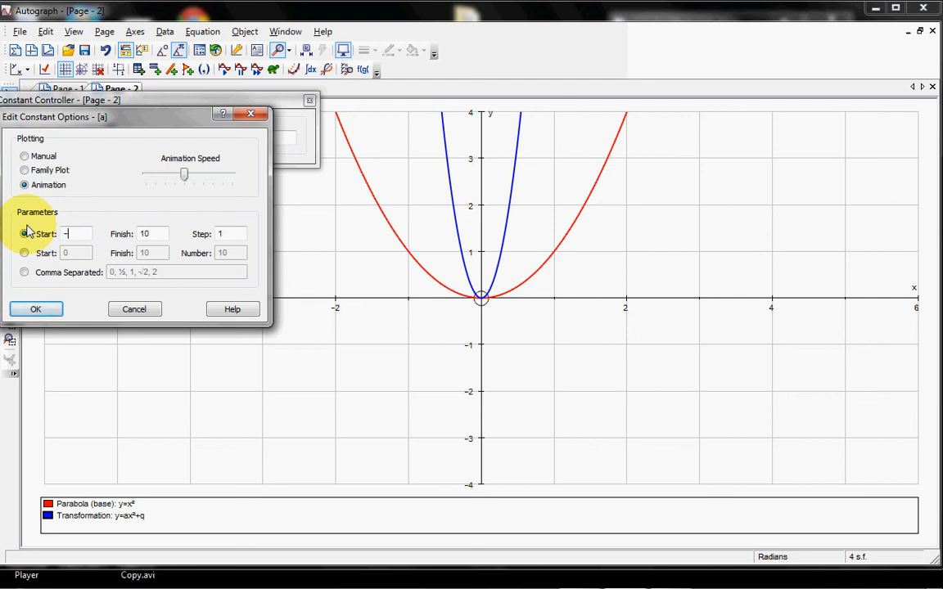
pyautogui.write('-3')
pyautogui.press('Tab')
pyautogui.write('3')
pyautogui.press('Tab')
pyautogui.write('0.5')
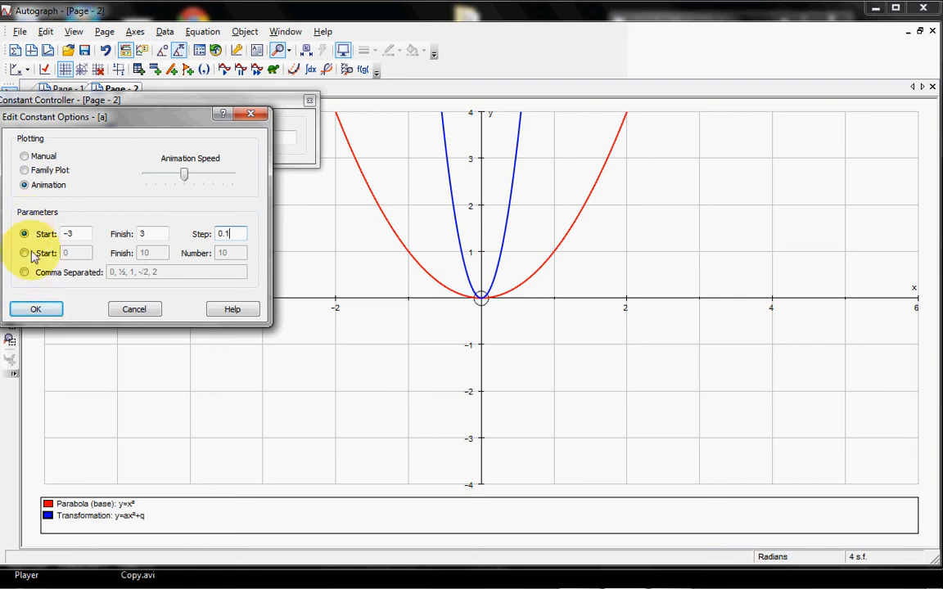
pyautogui.click(36, 309)
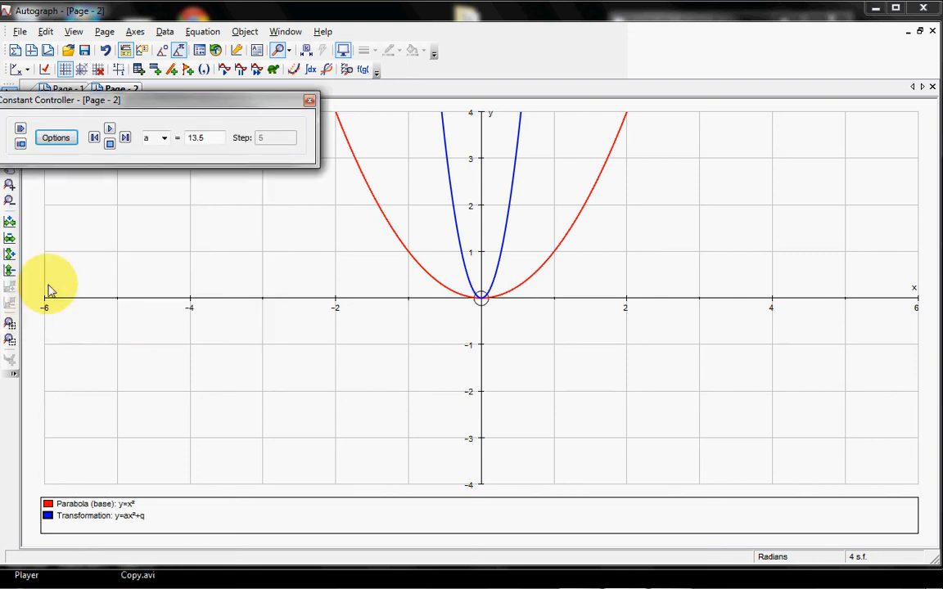
pyautogui.click(109, 133)
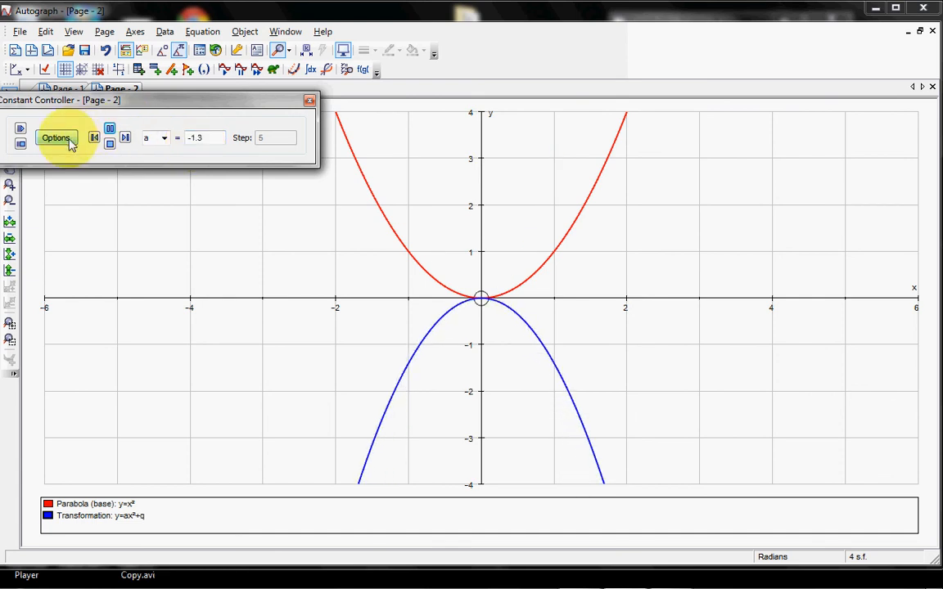
pyautogui.click(110, 129)
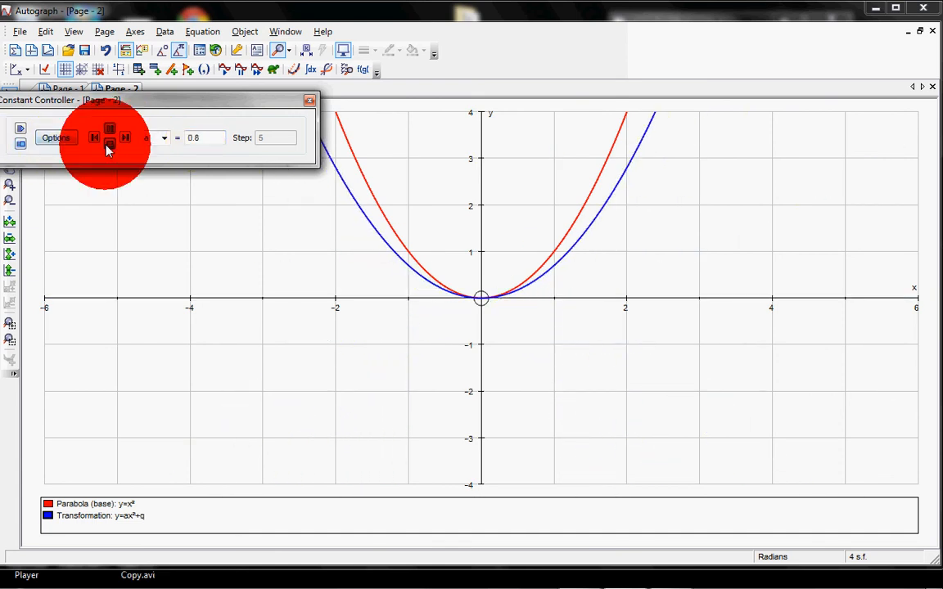
# Switch constant a to a family plot from -3 to 3 with step 0.1, and select and deselect the a=-0.1 curve.
pyautogui.click(53, 139)
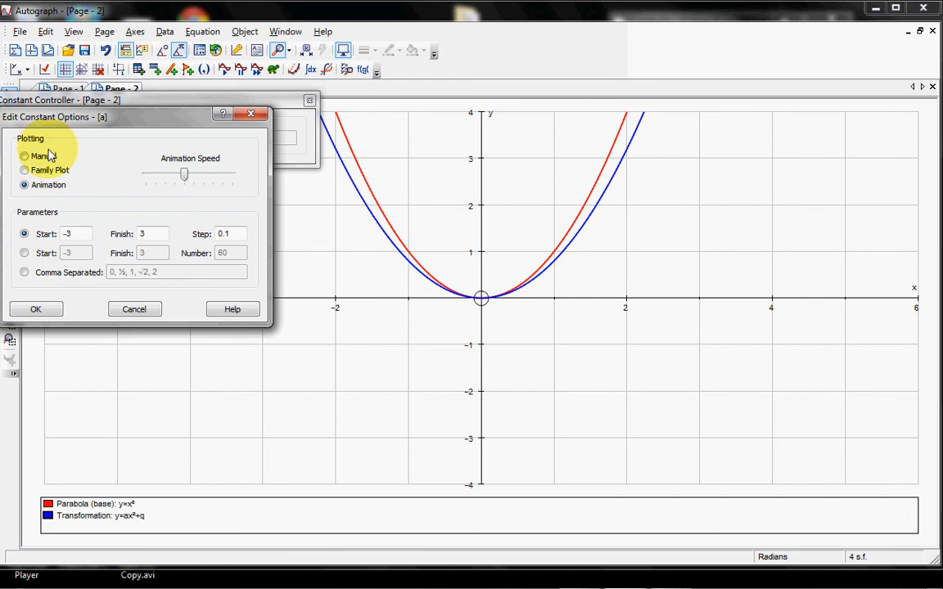
pyautogui.click(51, 172)
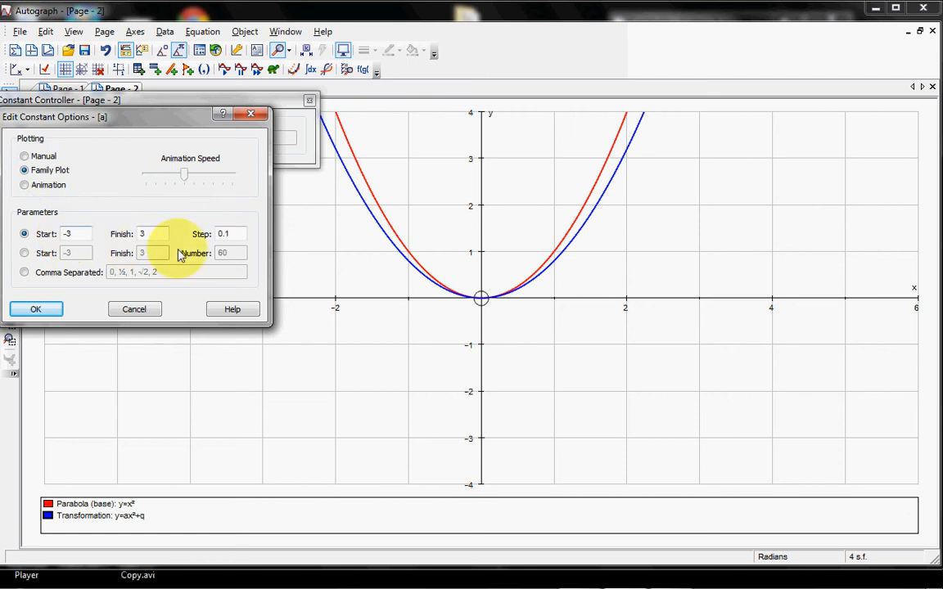
pyautogui.click(25, 311)
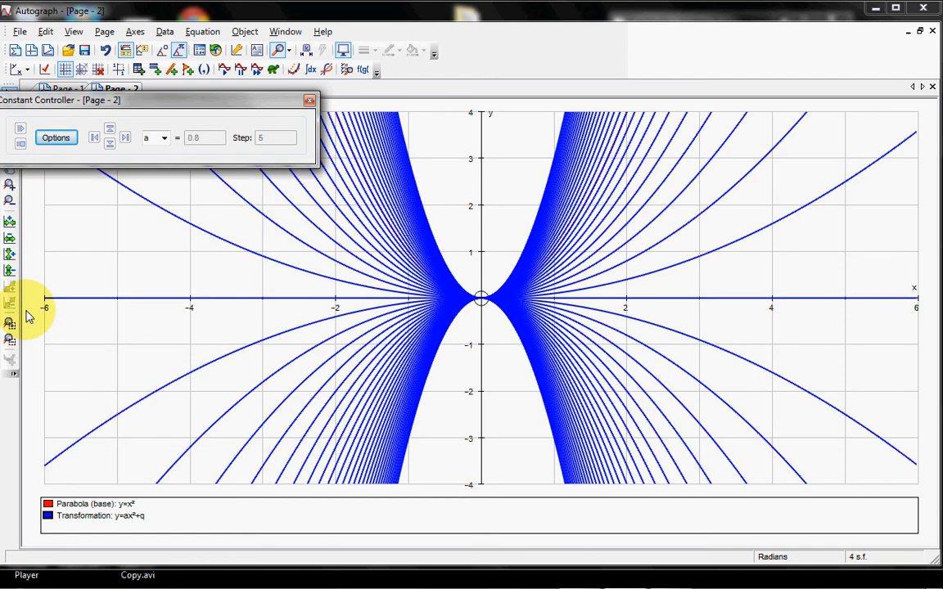
pyautogui.click(256, 350)
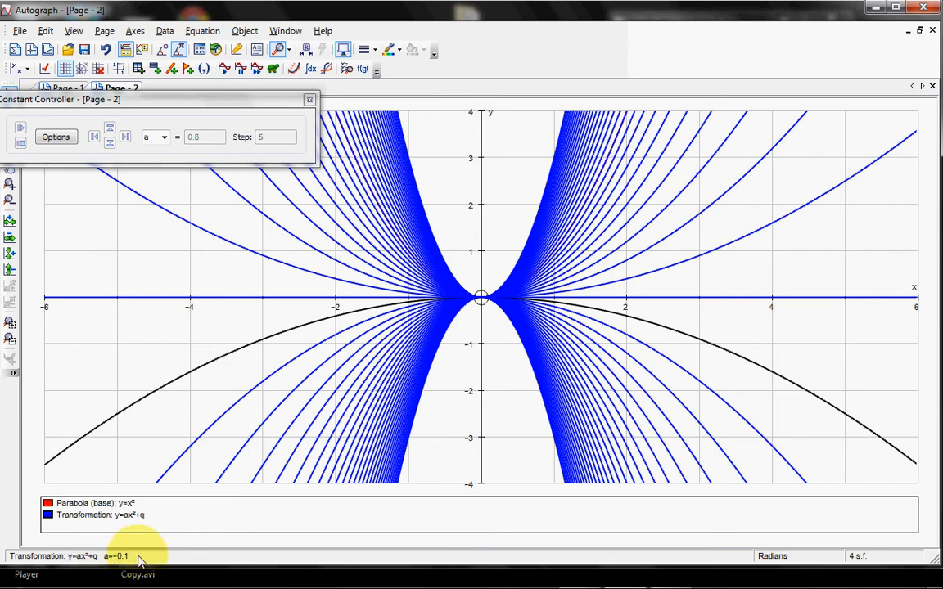
pyautogui.click(237, 378)
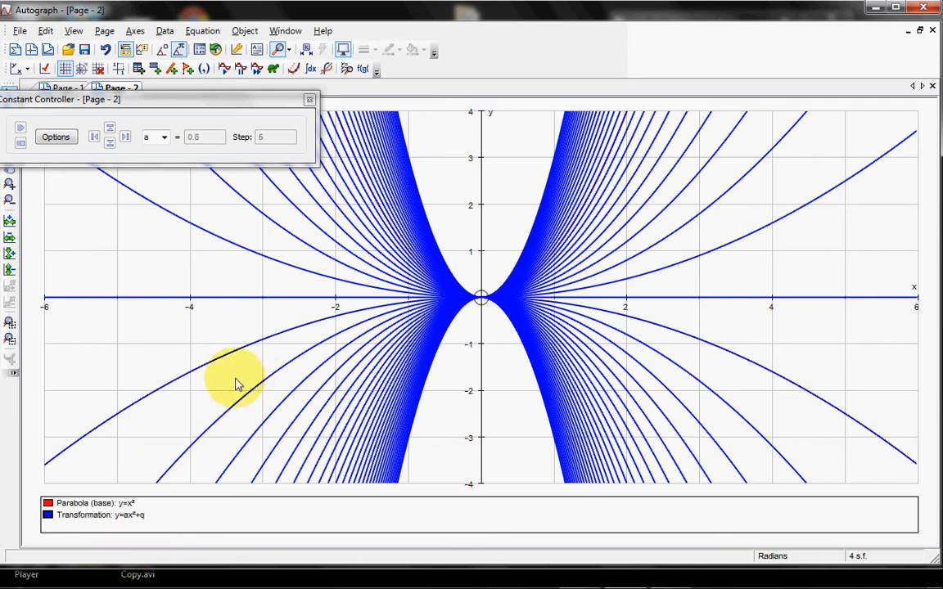